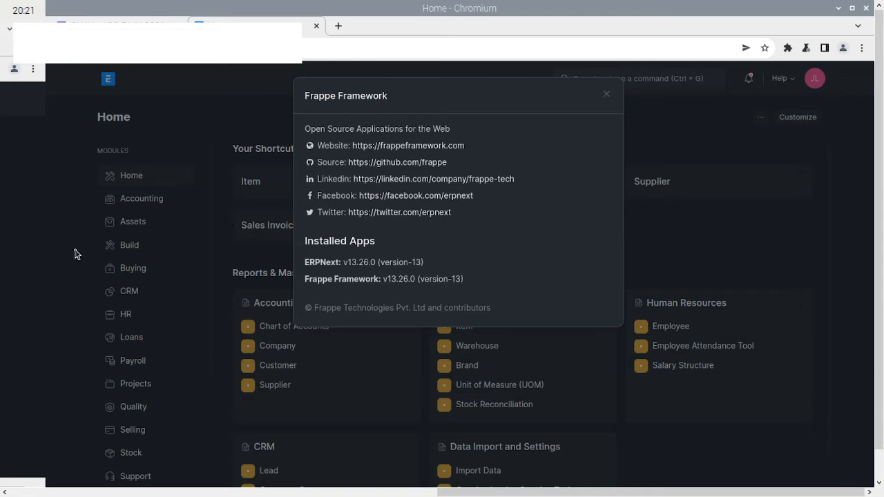
Step: Dismiss the version information and start a new purchase invoice from the Buying module
{"action": "left_click", "coordinate": [606, 97]}
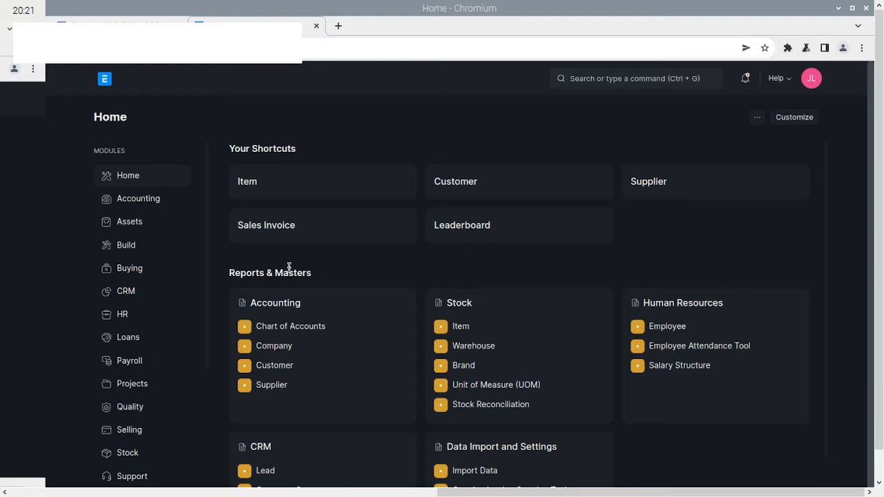
{"action": "left_click", "coordinate": [138, 274]}
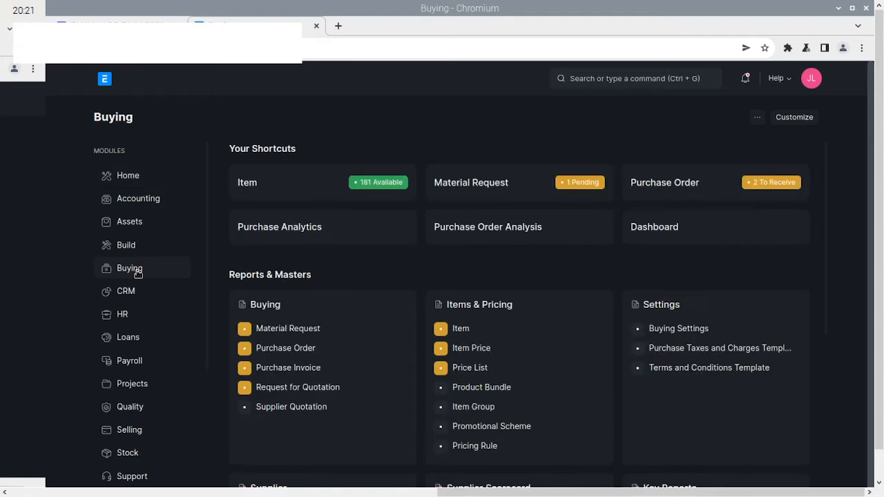
{"action": "left_click", "coordinate": [311, 372]}
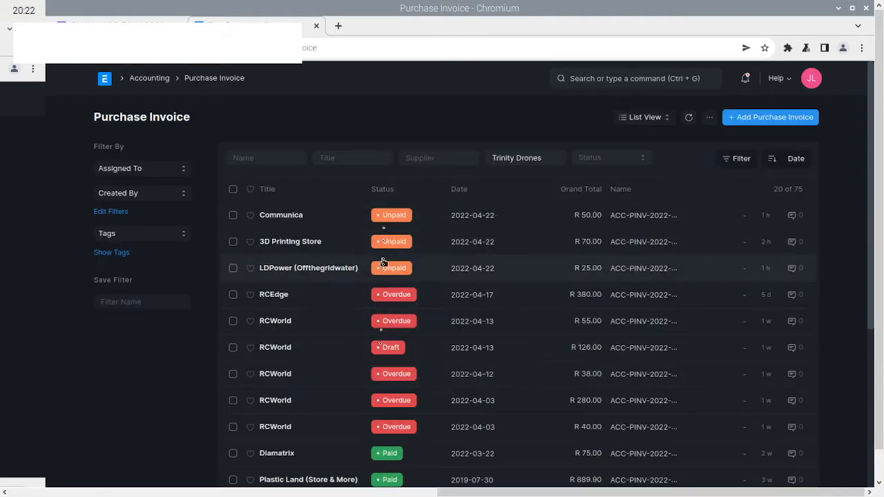
{"action": "left_click", "coordinate": [759, 118]}
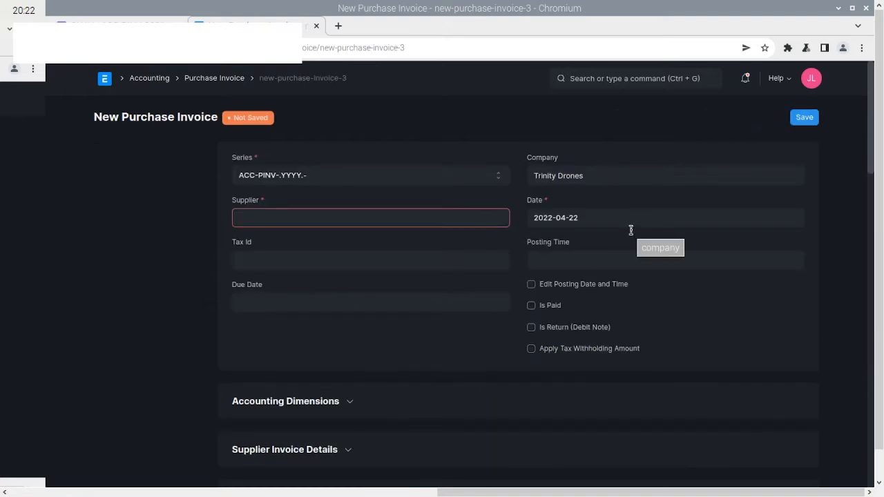
Step: Set Adafruit as the supplier of the new purchase invoice
{"action": "left_click", "coordinate": [318, 217]}
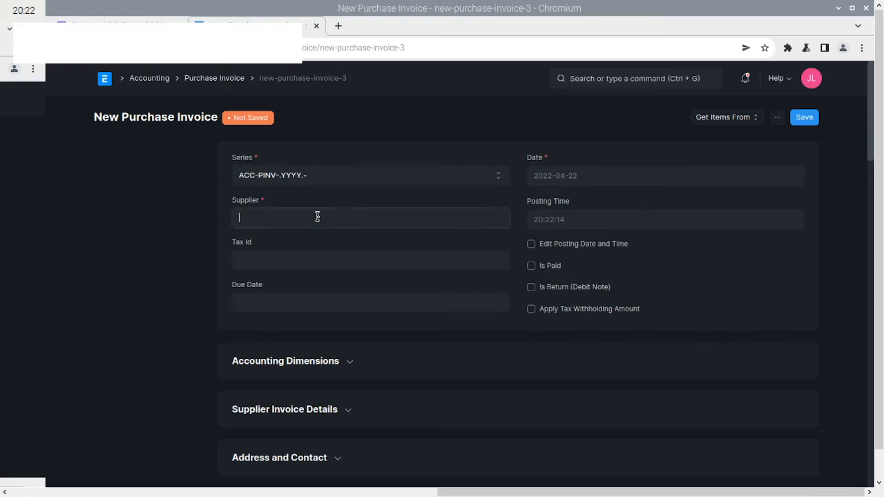
{"action": "scroll", "coordinate": [297, 293], "scroll_direction": "down", "scroll_amount": 3}
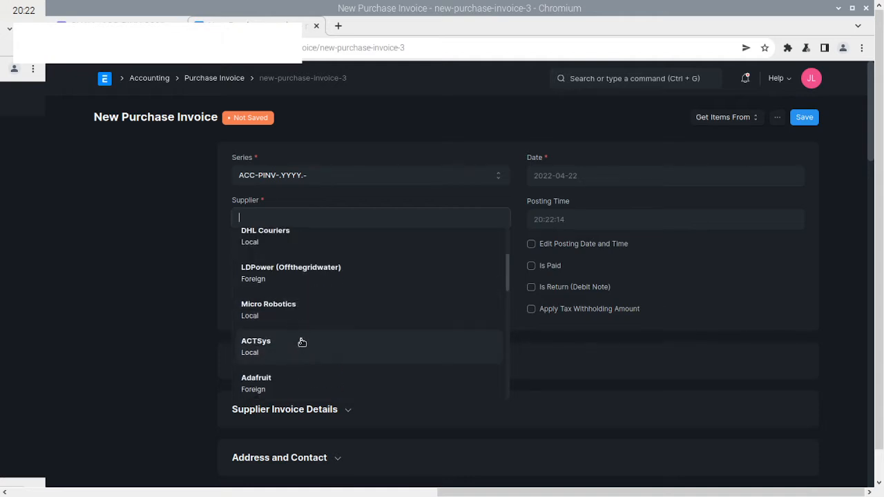
{"action": "left_click", "coordinate": [296, 390]}
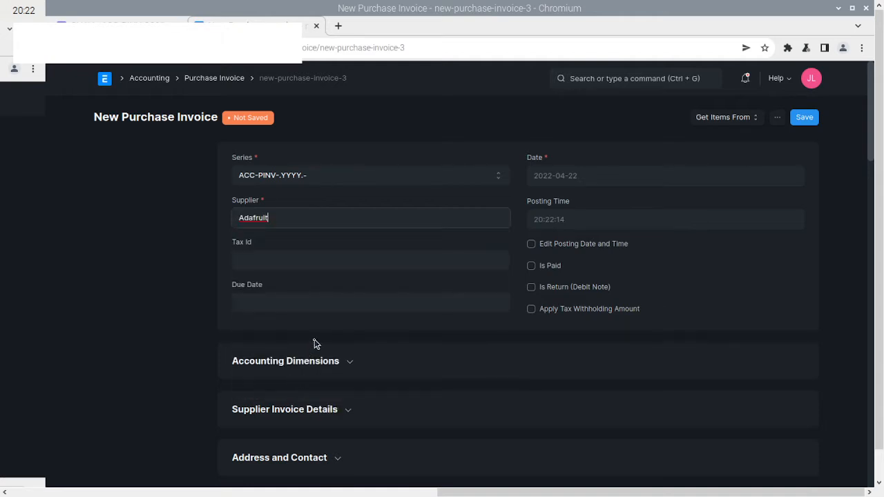
Step: Set the invoice's cost center to Main - TD in the Accounting Dimensions section
{"action": "scroll", "coordinate": [342, 354], "scroll_direction": "down", "scroll_amount": 3}
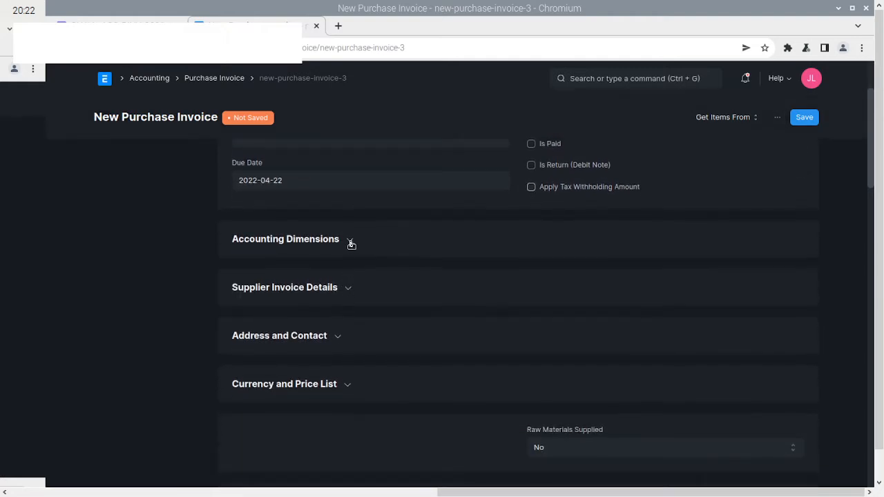
{"action": "left_click", "coordinate": [350, 240]}
{"action": "left_click", "coordinate": [331, 280]}
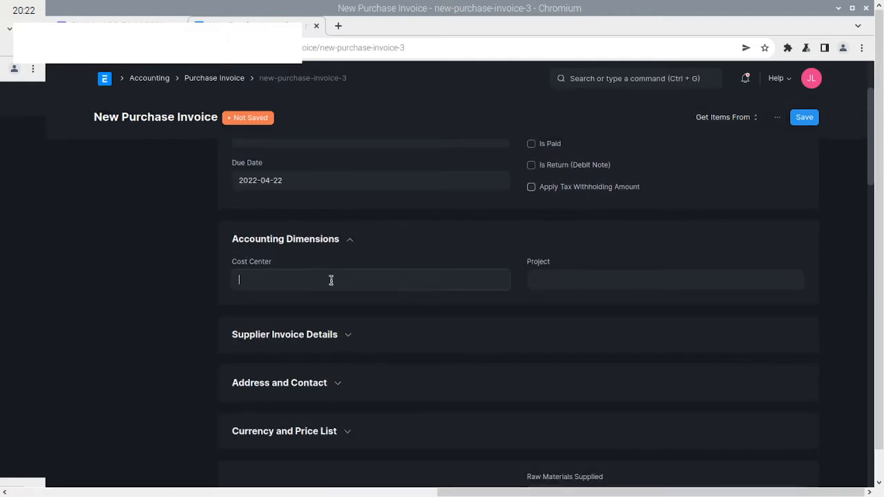
{"action": "left_click", "coordinate": [327, 302]}
Step: Fill in the supplier invoice details with invoice number 456456 and the date 22 April 2022
{"action": "scroll", "coordinate": [325, 311], "scroll_direction": "down", "scroll_amount": 1}
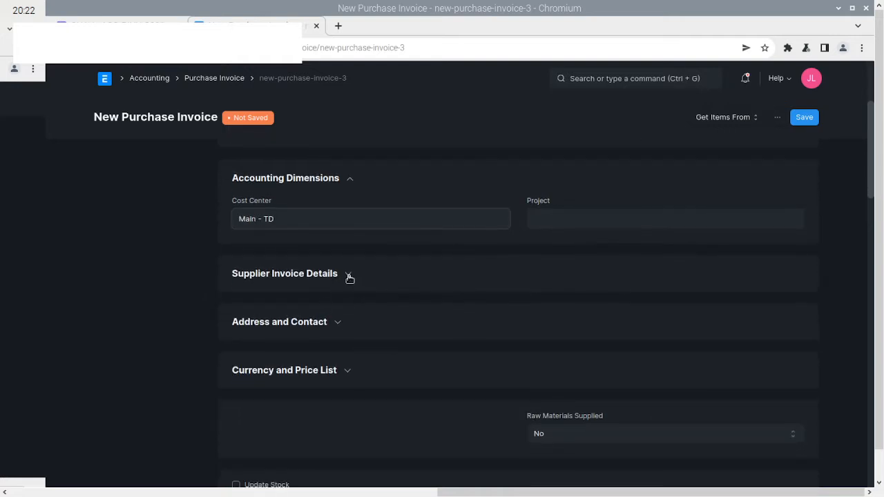
{"action": "left_click", "coordinate": [347, 276]}
{"action": "left_click", "coordinate": [331, 312]}
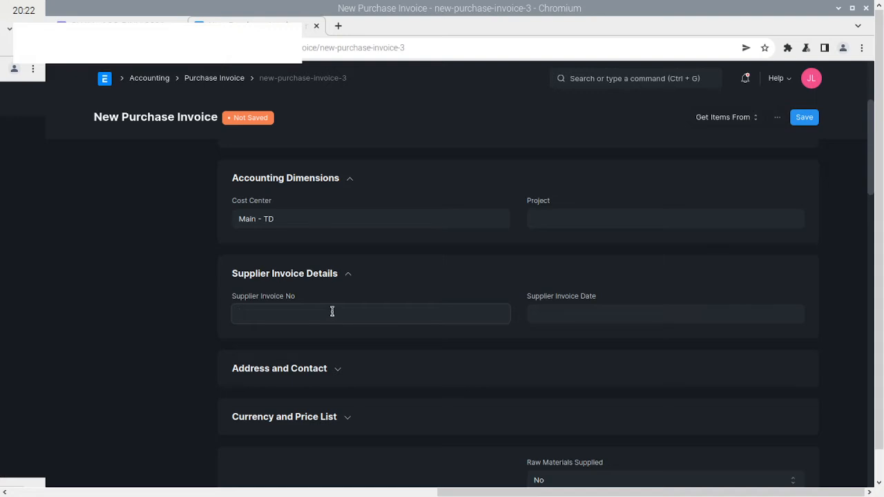
{"action": "type", "text": "456456"}
{"action": "left_click", "coordinate": [541, 314]}
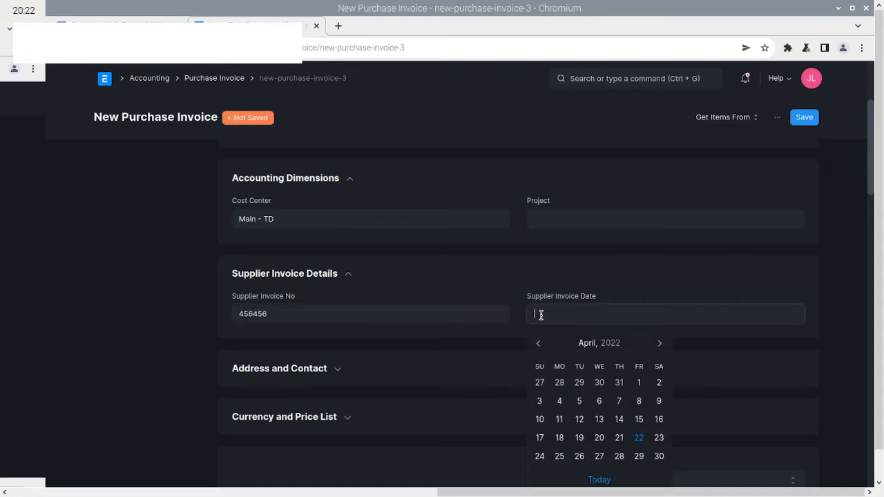
{"action": "left_click", "coordinate": [637, 438]}
Step: Choose SKU30004, the foldable GPS stand, as the item in the first row of the Items table
{"action": "scroll", "coordinate": [297, 334], "scroll_direction": "down", "scroll_amount": 5}
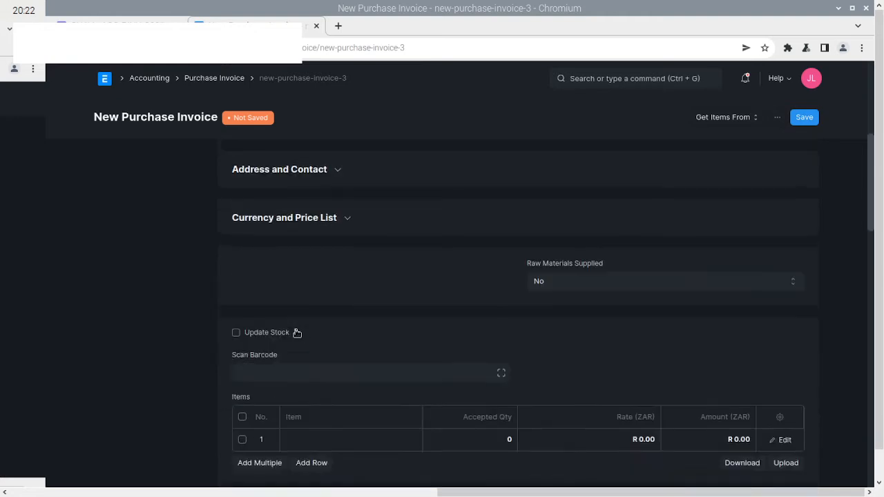
{"action": "left_click", "coordinate": [299, 321]}
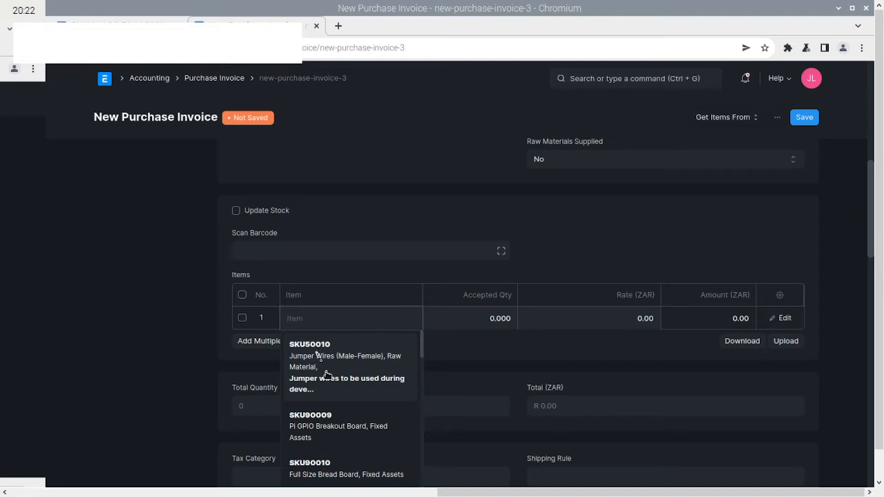
{"action": "scroll", "coordinate": [332, 399], "scroll_direction": "down", "scroll_amount": 3}
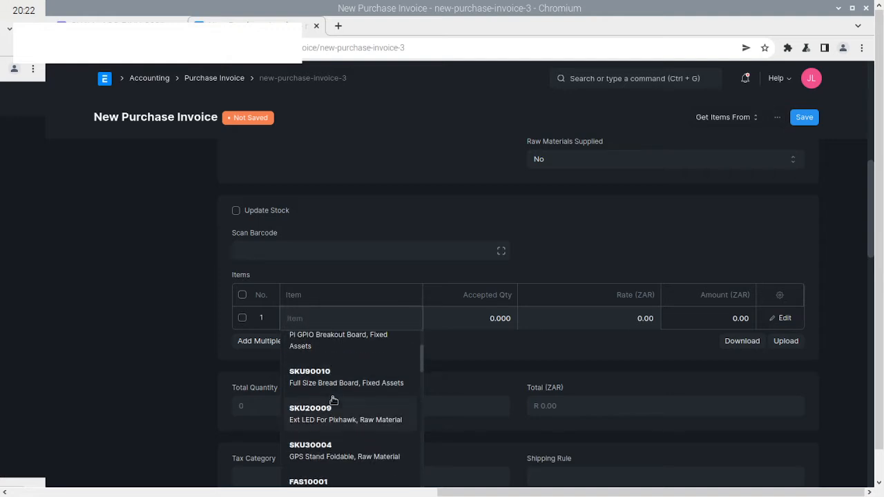
{"action": "left_click", "coordinate": [339, 446]}
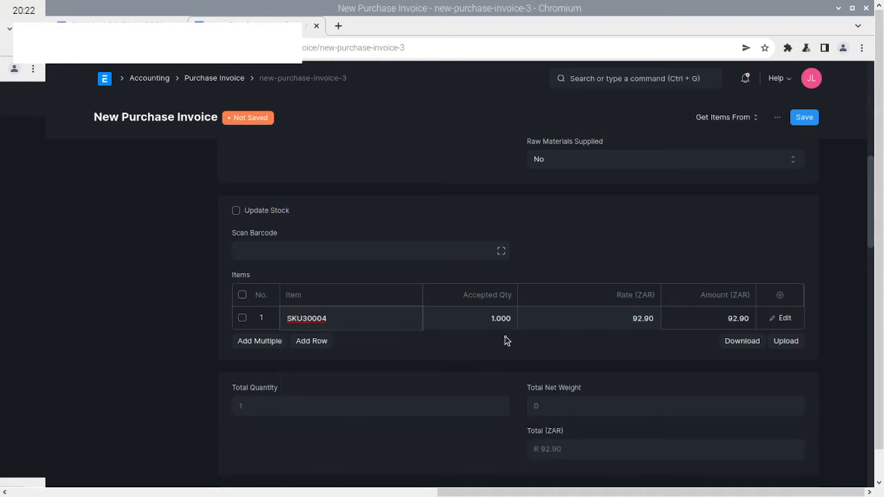
Step: Examine the rest of the invoice form, including totals, taxes and charges, additional discount, payment terms and accounting details
{"action": "scroll", "coordinate": [484, 324], "scroll_direction": "down", "scroll_amount": 1}
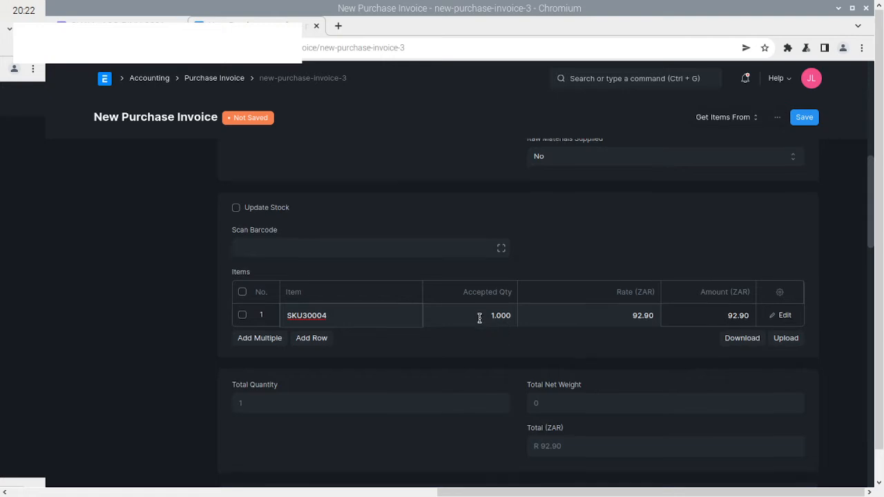
{"action": "scroll", "coordinate": [481, 322], "scroll_direction": "down", "scroll_amount": 1}
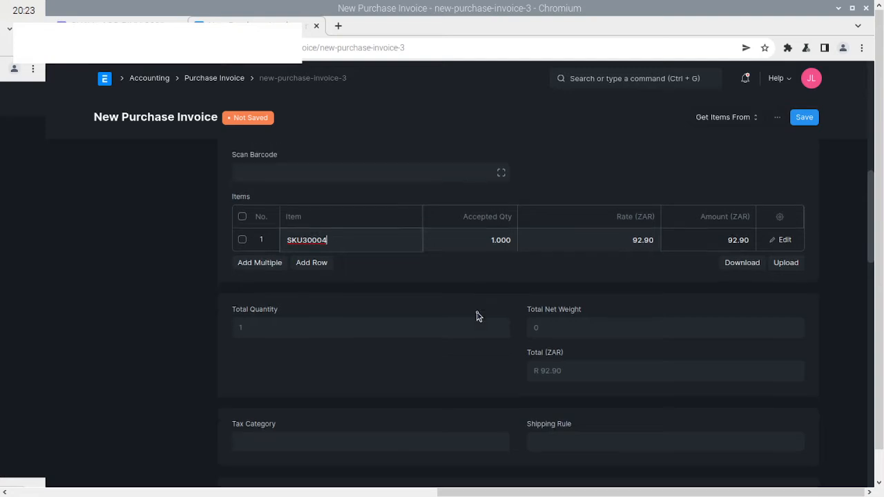
{"action": "scroll", "coordinate": [480, 316], "scroll_direction": "down", "scroll_amount": 5}
{"action": "scroll", "coordinate": [476, 316], "scroll_direction": "down", "scroll_amount": 3}
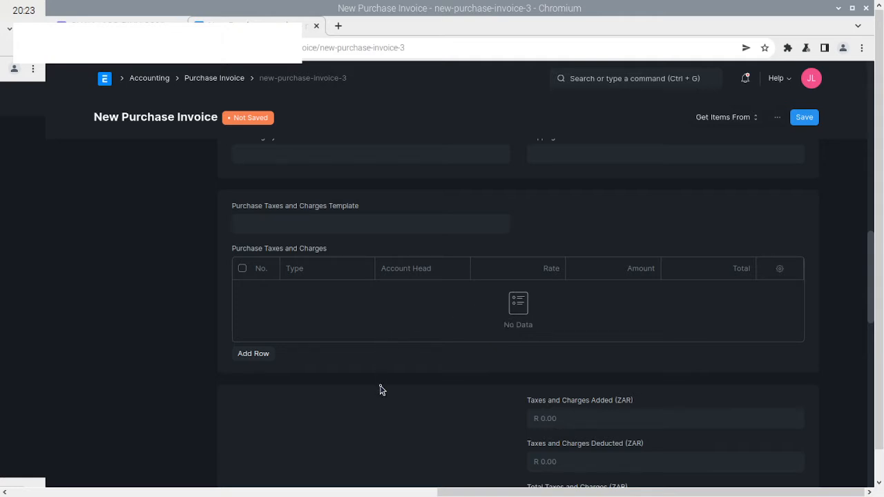
{"action": "scroll", "coordinate": [380, 390], "scroll_direction": "down", "scroll_amount": 3}
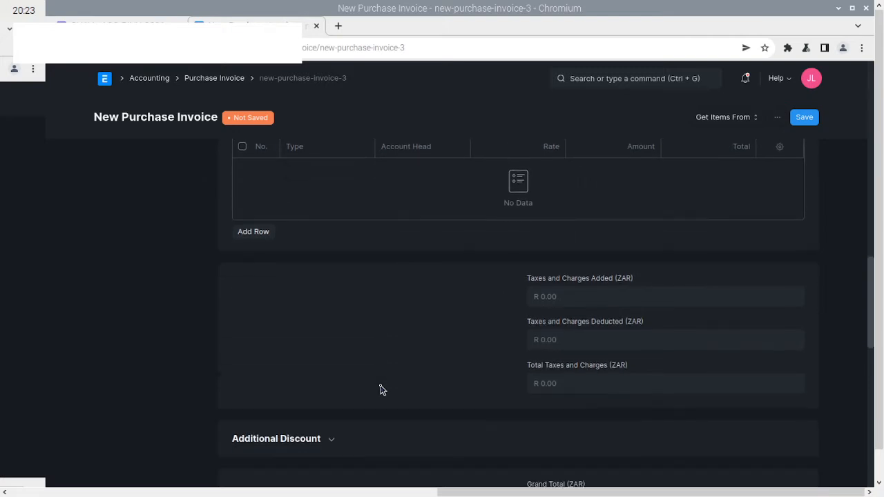
{"action": "scroll", "coordinate": [380, 390], "scroll_direction": "down", "scroll_amount": 3}
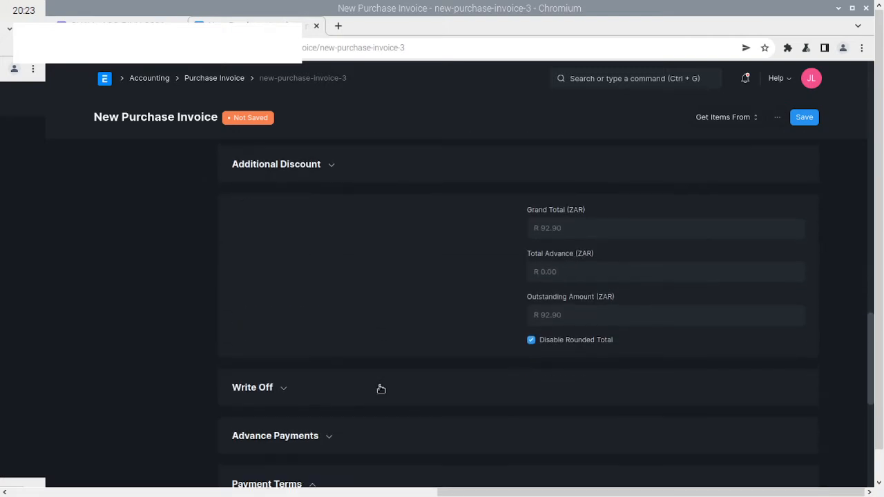
{"action": "scroll", "coordinate": [381, 389], "scroll_direction": "down", "scroll_amount": 2}
{"action": "scroll", "coordinate": [381, 389], "scroll_direction": "down", "scroll_amount": 1}
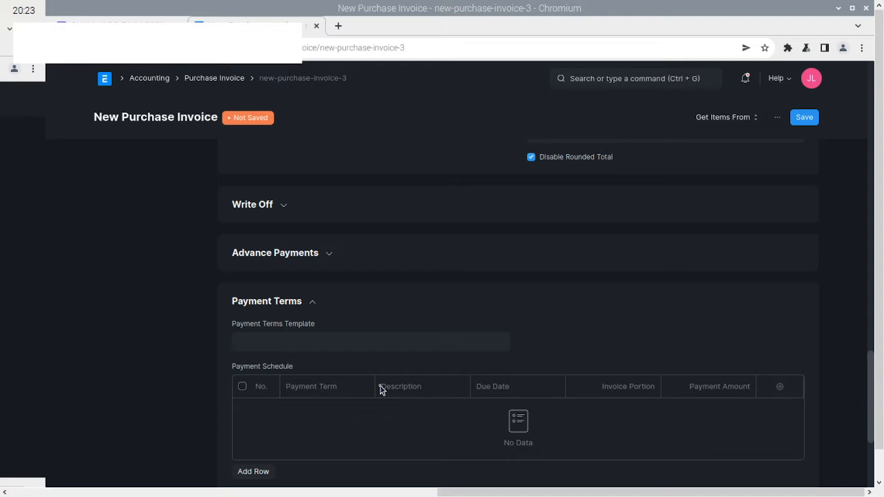
{"action": "scroll", "coordinate": [380, 391], "scroll_direction": "down", "scroll_amount": 2}
{"action": "scroll", "coordinate": [380, 390], "scroll_direction": "down", "scroll_amount": 2}
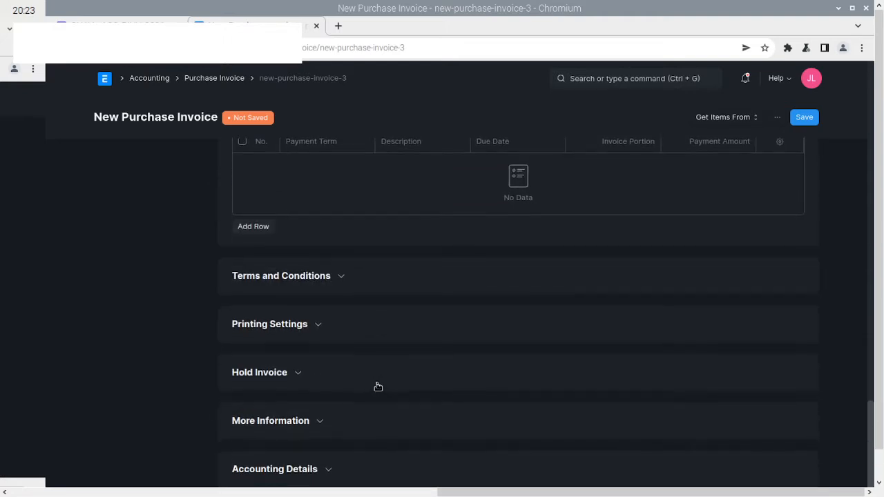
{"action": "scroll", "coordinate": [378, 387], "scroll_direction": "down", "scroll_amount": 2}
{"action": "scroll", "coordinate": [377, 387], "scroll_direction": "up", "scroll_amount": 5}
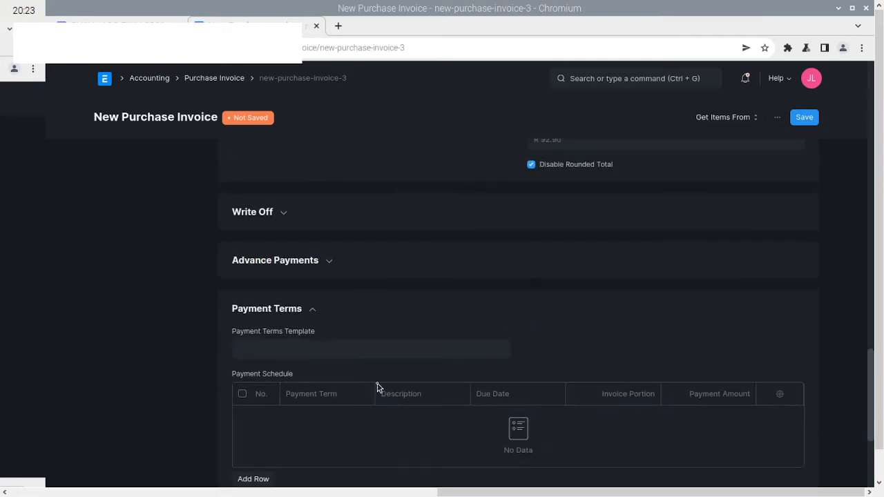
{"action": "scroll", "coordinate": [378, 388], "scroll_direction": "up", "scroll_amount": 6}
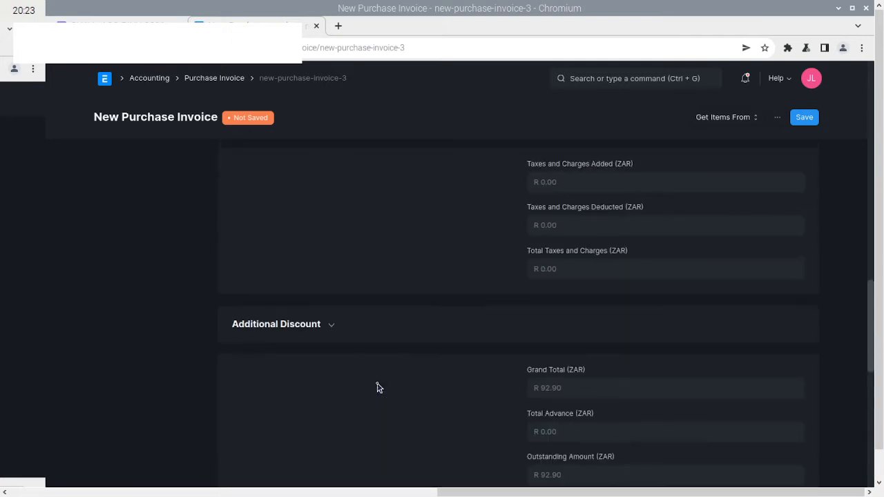
Step: Apply the additional discount on Grand Total and set its account to 4210 - Discount Received for Purchase - TD
{"action": "scroll", "coordinate": [378, 387], "scroll_direction": "down", "scroll_amount": 2}
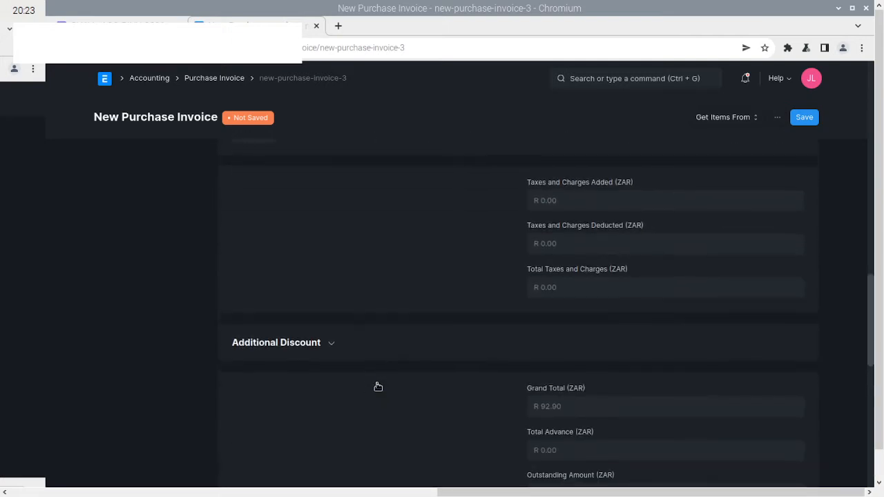
{"action": "left_click", "coordinate": [331, 297]}
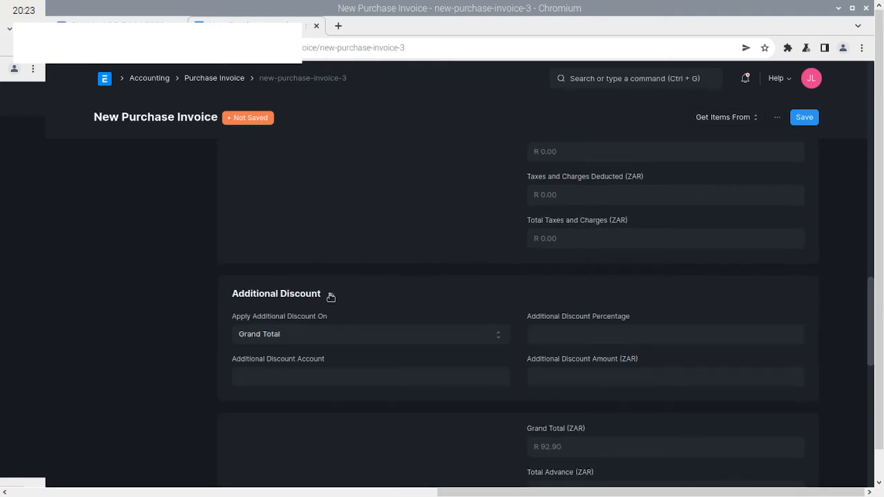
{"action": "left_click", "coordinate": [299, 337]}
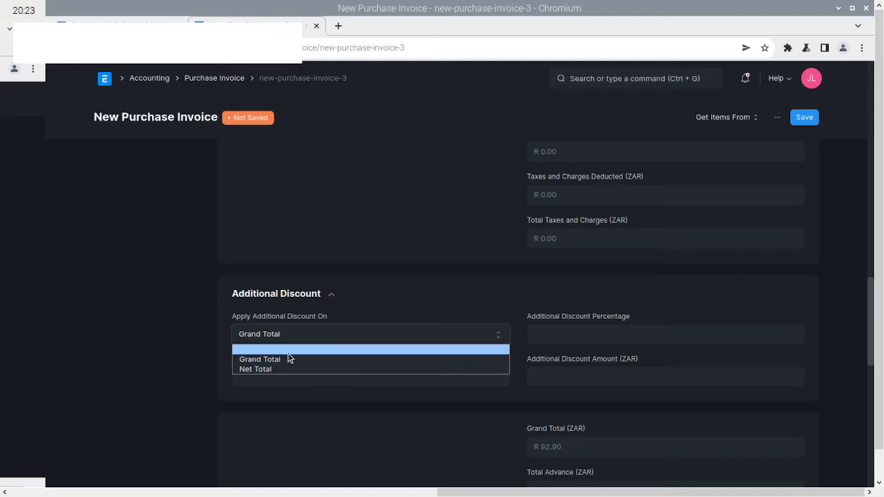
{"action": "left_click", "coordinate": [290, 359]}
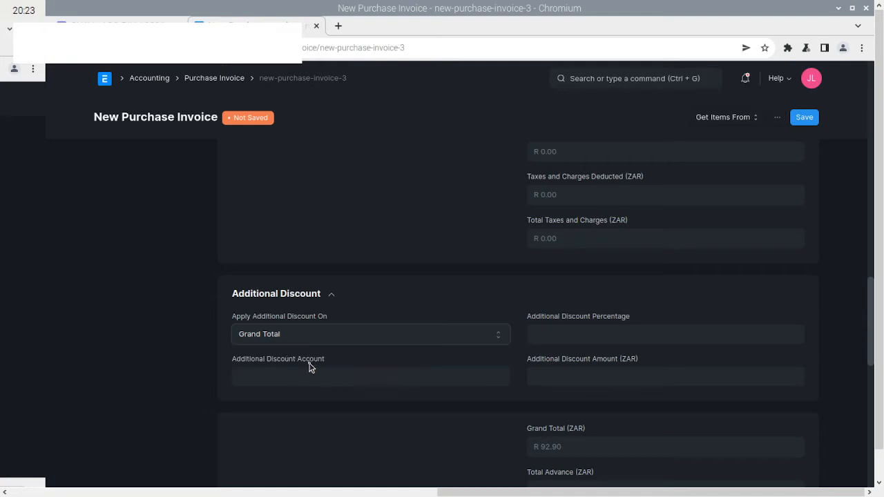
{"action": "scroll", "coordinate": [319, 350], "scroll_direction": "down", "scroll_amount": 1}
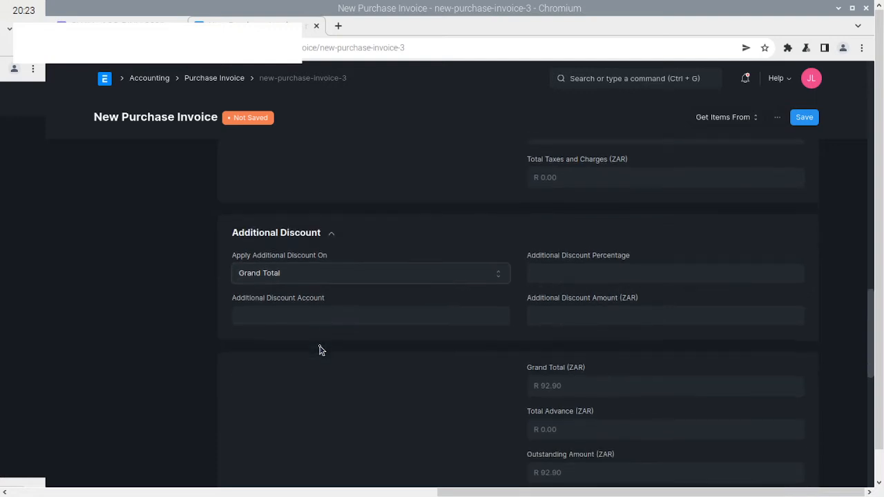
{"action": "left_click", "coordinate": [300, 315]}
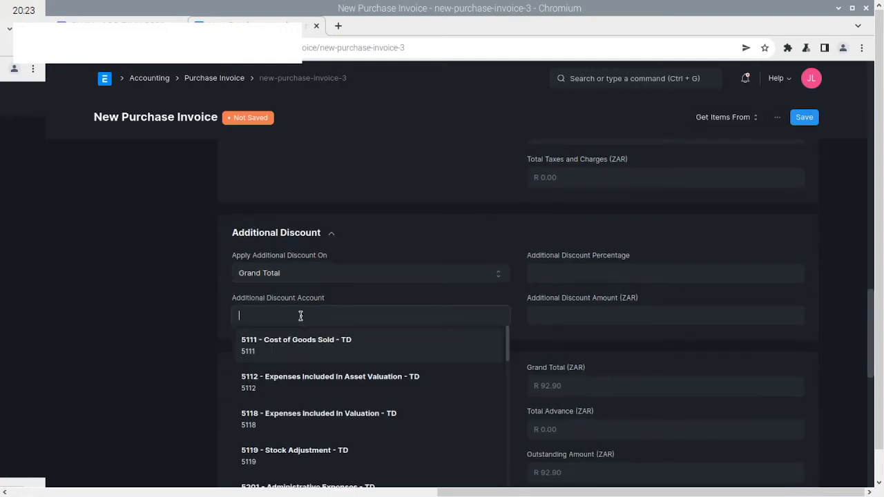
{"action": "type", "text": "421"}
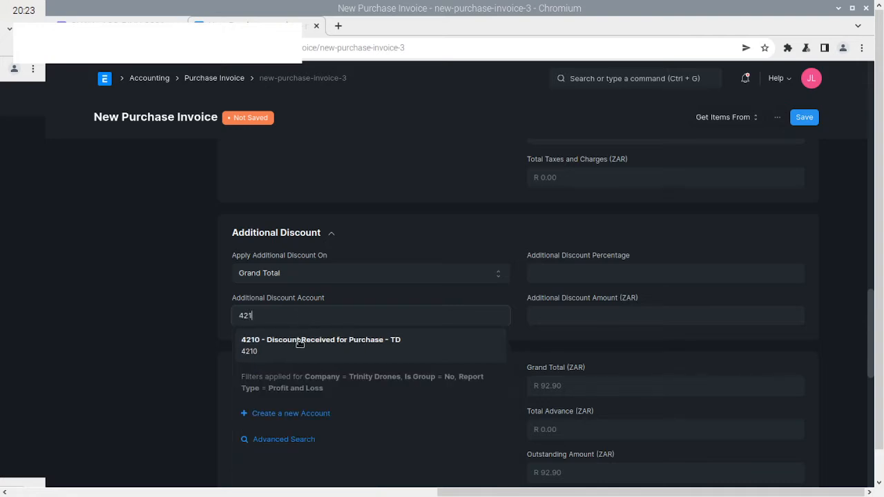
{"action": "left_click", "coordinate": [290, 345]}
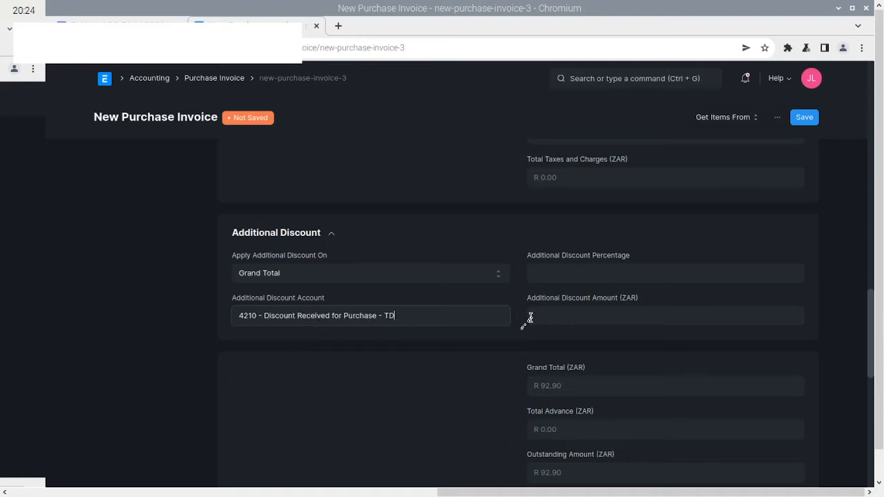
Step: Set the additional discount amount to 2.90 ZAR in the Additional Discount section
{"action": "scroll", "coordinate": [566, 290], "scroll_direction": "up", "scroll_amount": 5}
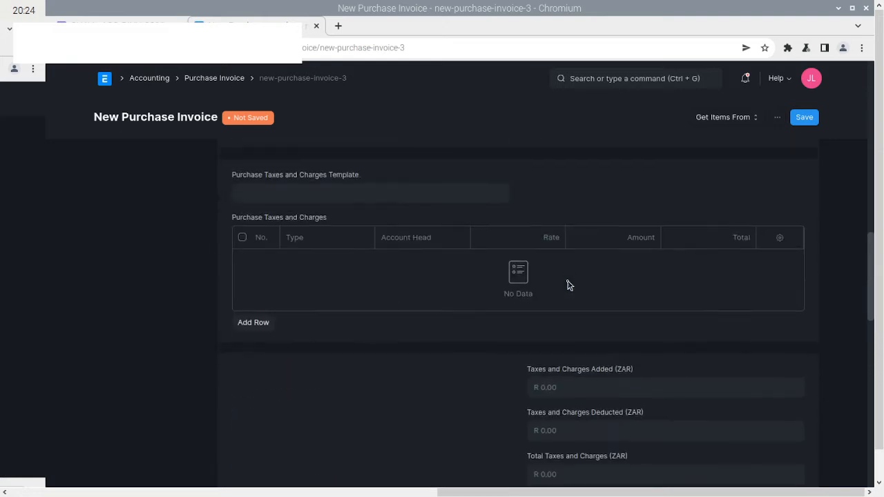
{"action": "scroll", "coordinate": [568, 285], "scroll_direction": "up", "scroll_amount": 4}
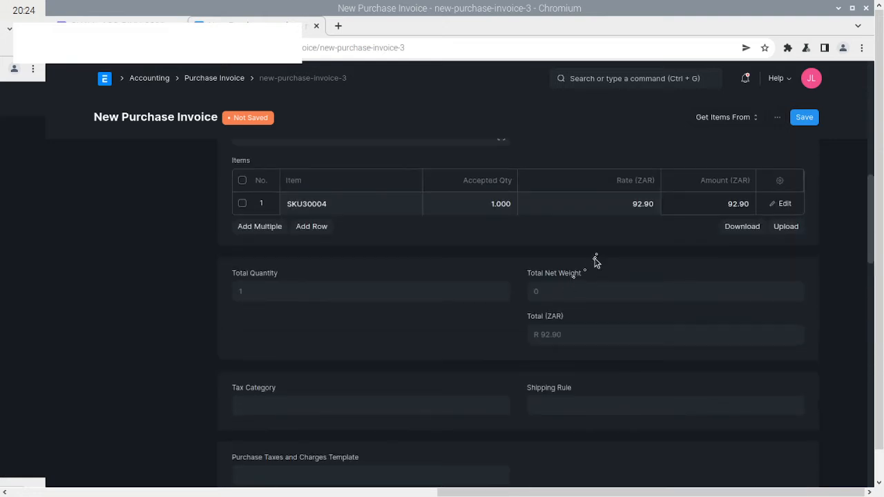
{"action": "scroll", "coordinate": [587, 291], "scroll_direction": "down", "scroll_amount": 10}
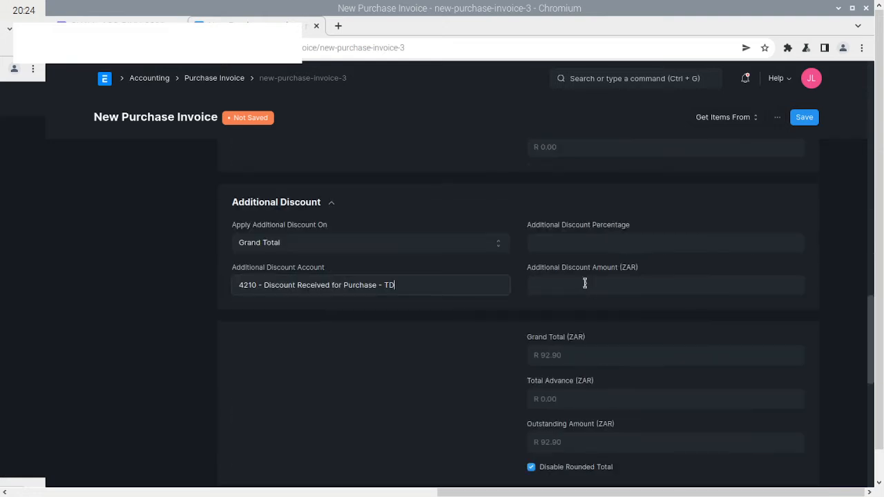
{"action": "scroll", "coordinate": [584, 282], "scroll_direction": "down", "scroll_amount": 3}
{"action": "scroll", "coordinate": [584, 283], "scroll_direction": "up", "scroll_amount": 3}
{"action": "left_click", "coordinate": [577, 280]}
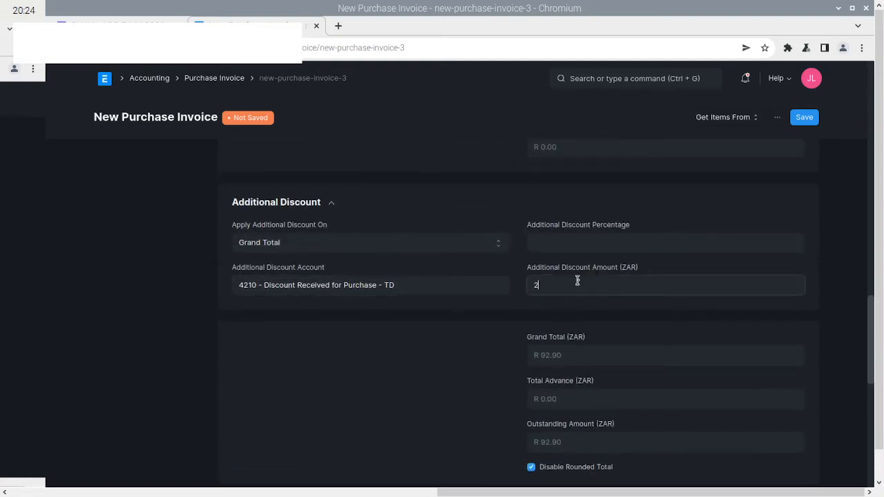
{"action": "type", "text": "2.90"}
{"action": "left_click", "coordinate": [144, 275]}
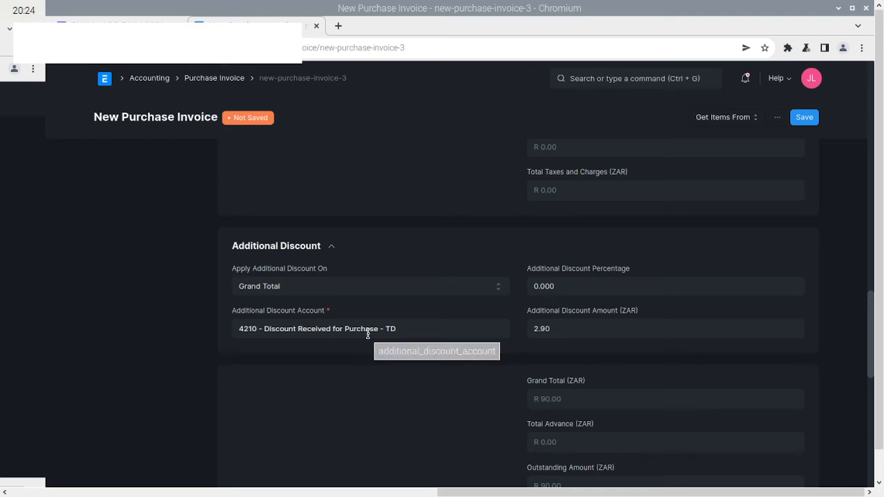
Step: Enable Update Stock on the invoice and set the accepted warehouse to Stores - TD
{"action": "scroll", "coordinate": [378, 385], "scroll_direction": "up", "scroll_amount": 8}
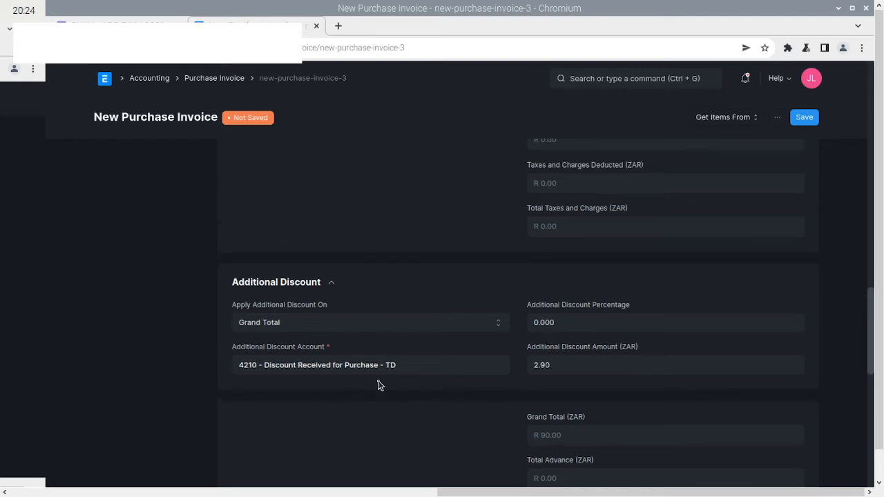
{"action": "scroll", "coordinate": [378, 384], "scroll_direction": "up", "scroll_amount": 5}
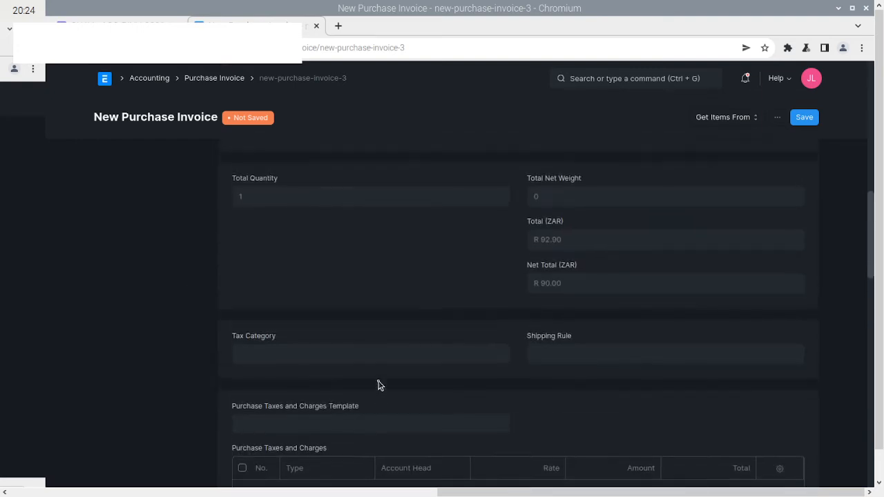
{"action": "scroll", "coordinate": [378, 384], "scroll_direction": "up", "scroll_amount": 2}
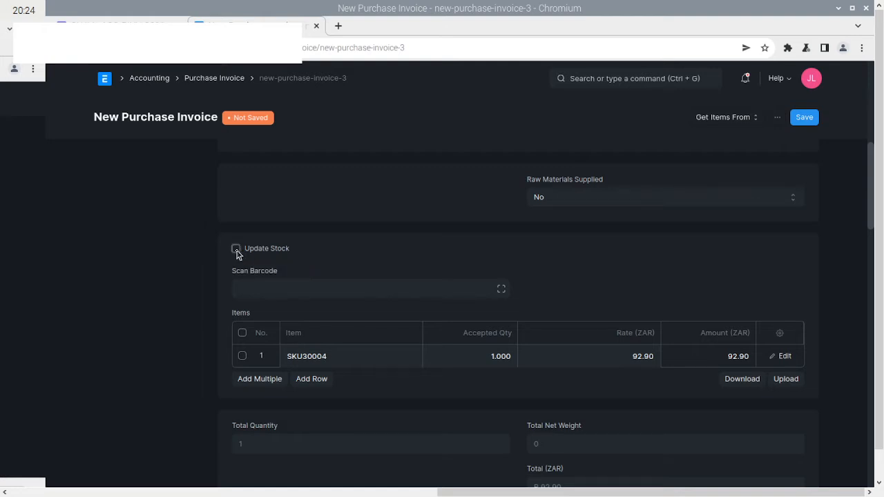
{"action": "left_click", "coordinate": [236, 250]}
{"action": "left_click", "coordinate": [277, 198]}
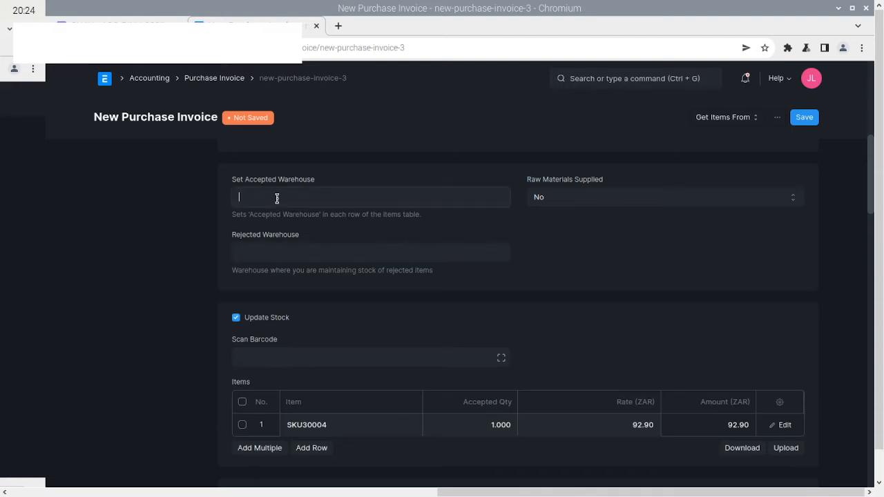
{"action": "type", "text": "stor"}
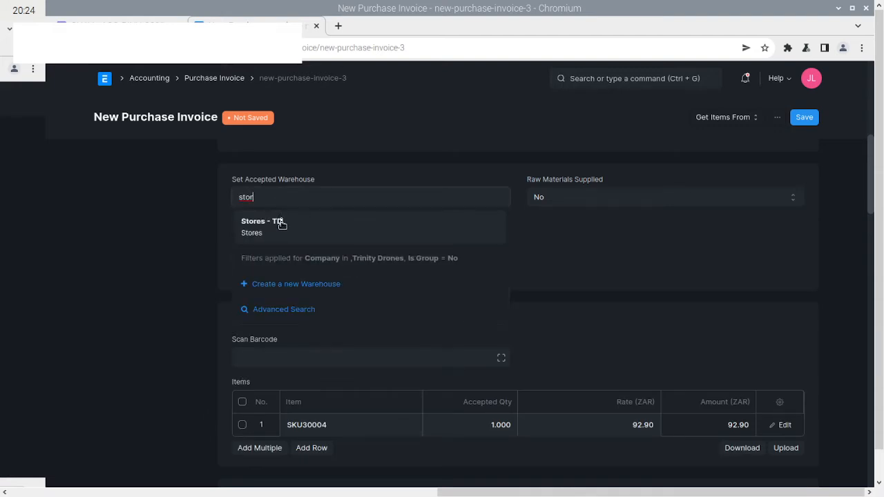
{"action": "left_click", "coordinate": [282, 223]}
Step: Change the Expense Head of the SKU30004 item row to 1410 - Stock In Hand - TD
{"action": "scroll", "coordinate": [657, 290], "scroll_direction": "down", "scroll_amount": 5}
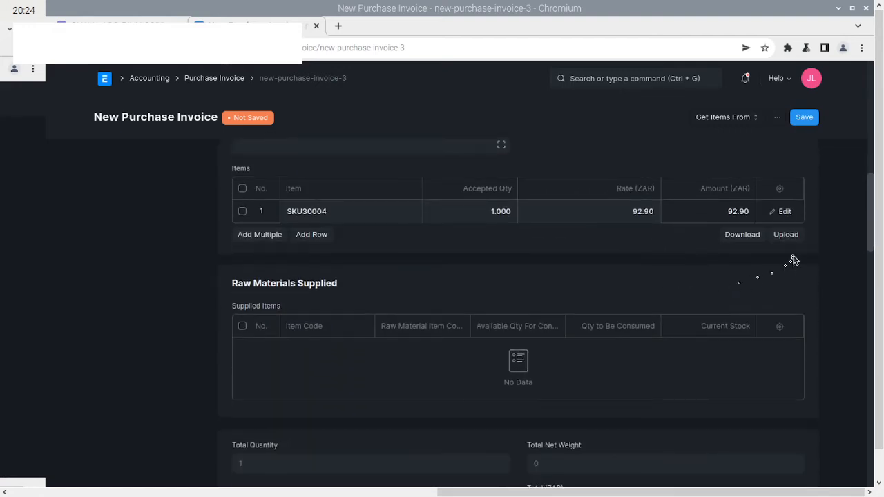
{"action": "left_click", "coordinate": [784, 212]}
{"action": "scroll", "coordinate": [411, 321], "scroll_direction": "down", "scroll_amount": 3}
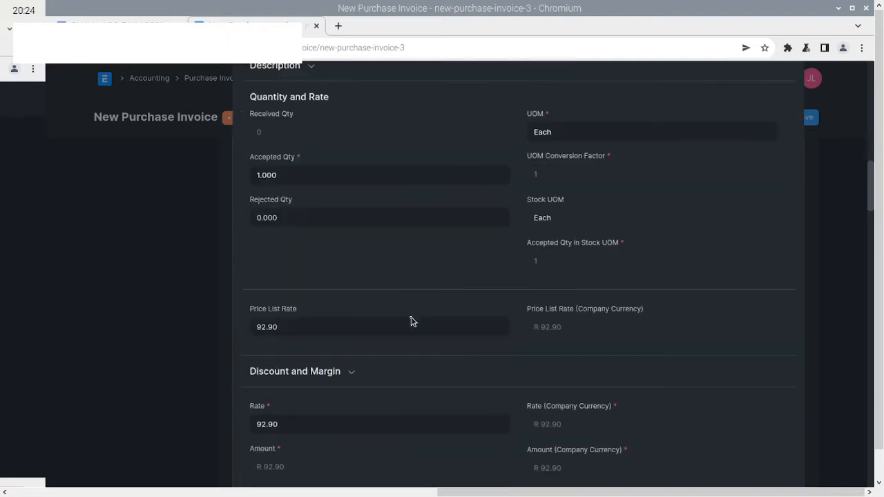
{"action": "scroll", "coordinate": [410, 321], "scroll_direction": "down", "scroll_amount": 3}
{"action": "scroll", "coordinate": [410, 320], "scroll_direction": "down", "scroll_amount": 5}
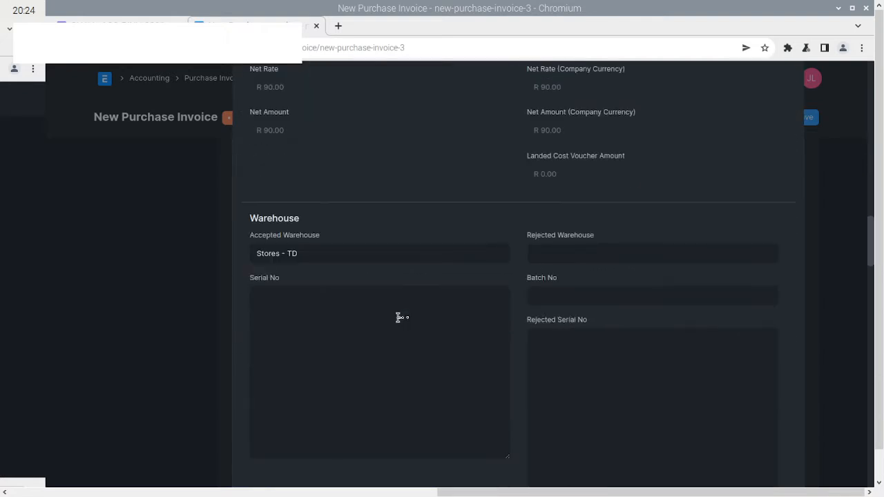
{"action": "scroll", "coordinate": [325, 277], "scroll_direction": "down", "scroll_amount": 5}
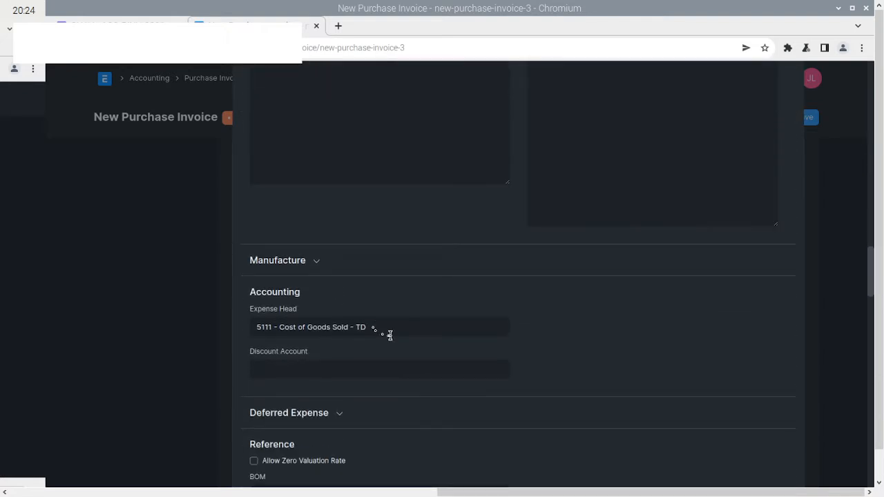
{"action": "left_click", "coordinate": [389, 327]}
{"action": "key", "text": "BackSpace"}
{"action": "key", "text": "BackSpace"}
{"action": "key", "text": "BackSpace"}
{"action": "key", "text": "BackSpace"}
{"action": "key", "text": "BackSpace"}
{"action": "key", "text": "BackSpace"}
{"action": "key", "text": "BackSpace"}
{"action": "key", "text": "BackSpace"}
{"action": "key", "text": "BackSpace"}
{"action": "key", "text": "BackSpace"}
{"action": "key", "text": "BackSpace"}
{"action": "key", "text": "BackSpace"}
{"action": "key", "text": "BackSpace"}
{"action": "key", "text": "BackSpace"}
{"action": "key", "text": "BackSpace"}
{"action": "key", "text": "BackSpace"}
{"action": "key", "text": "BackSpace"}
{"action": "key", "text": "BackSpace"}
{"action": "key", "text": "BackSpace"}
{"action": "key", "text": "BackSpace"}
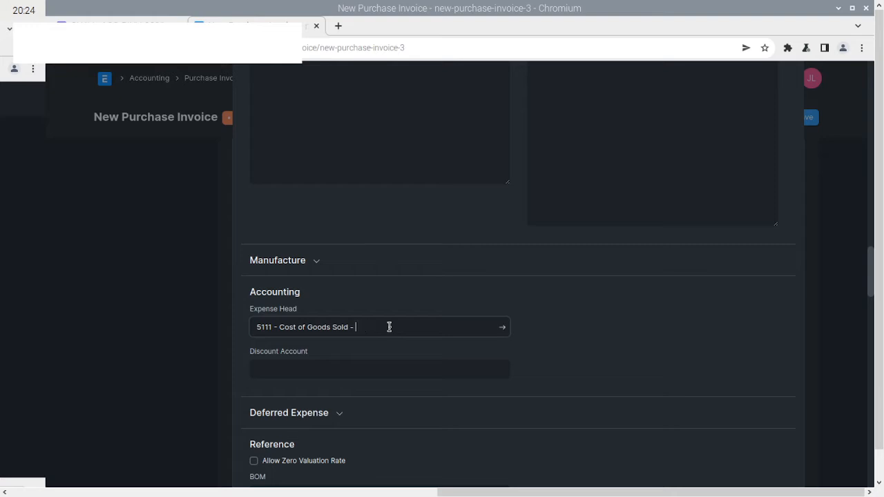
{"action": "type", "text": "S"}
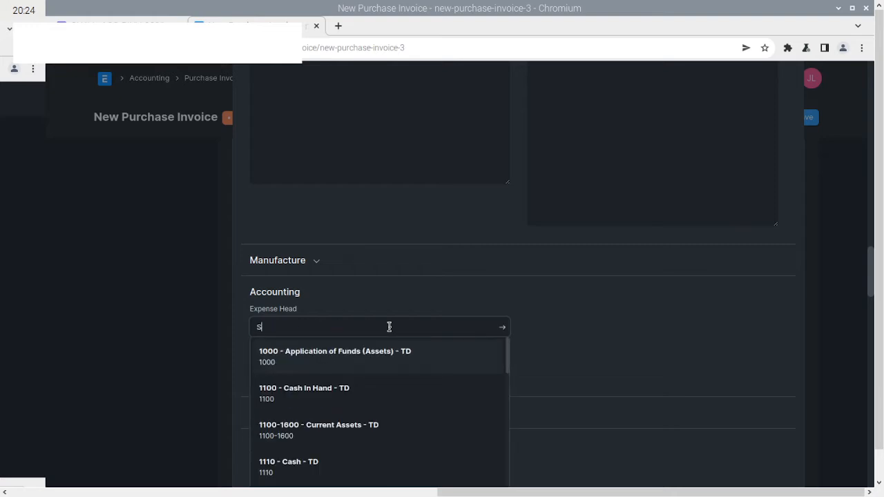
{"action": "type", "text": "tock"}
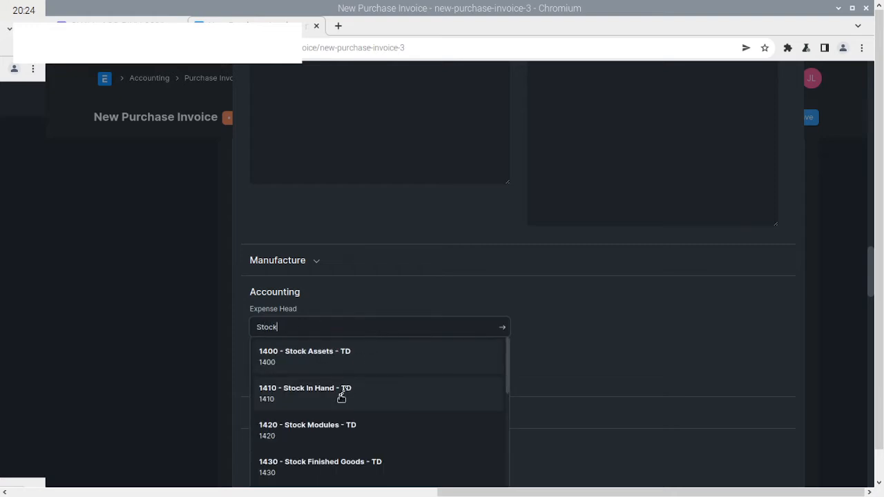
{"action": "left_click", "coordinate": [342, 390]}
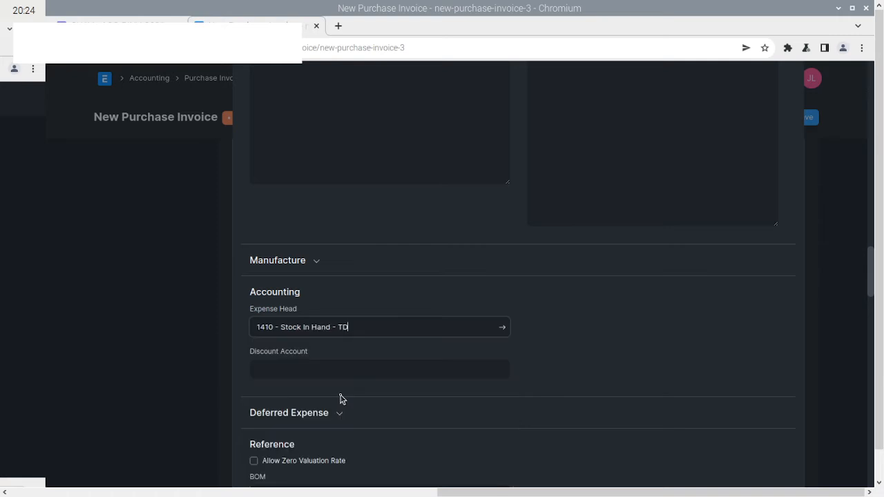
{"action": "left_click", "coordinate": [139, 390]}
{"action": "scroll", "coordinate": [186, 370], "scroll_direction": "up", "scroll_amount": 4}
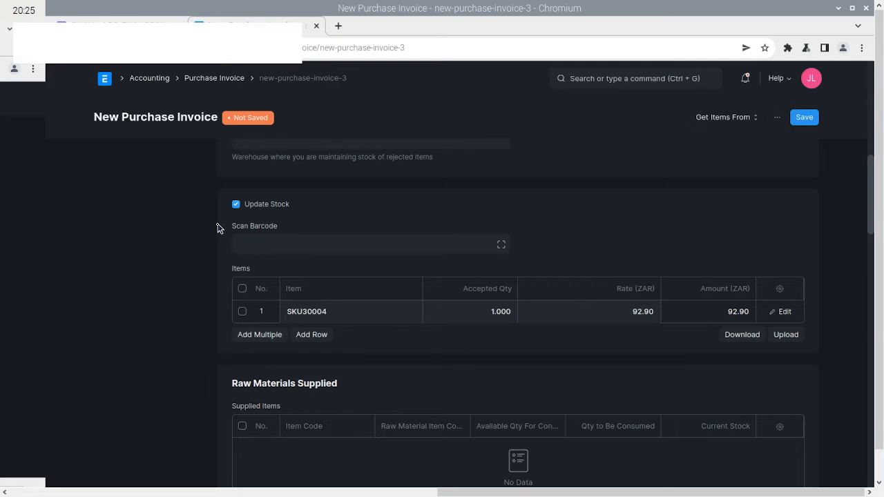
Step: Check the rest of the invoice down to the additional discount and save it as a draft
{"action": "scroll", "coordinate": [217, 228], "scroll_direction": "down", "scroll_amount": 10}
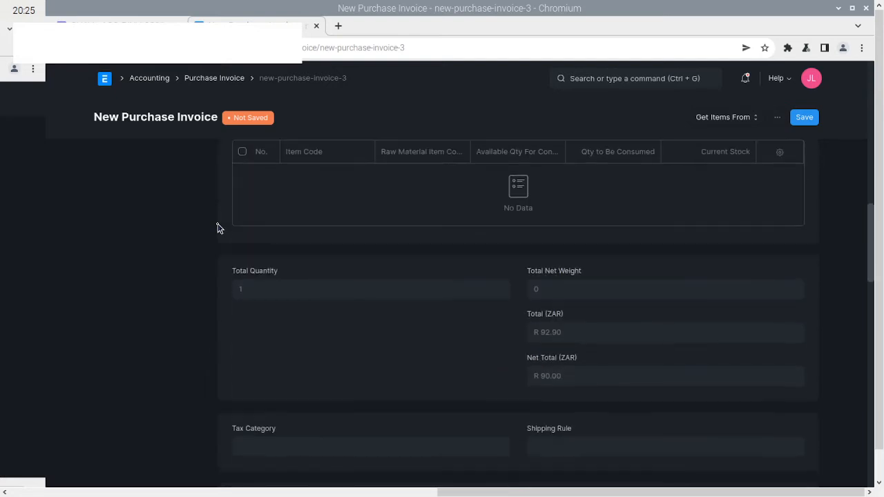
{"action": "scroll", "coordinate": [217, 228], "scroll_direction": "down", "scroll_amount": 9}
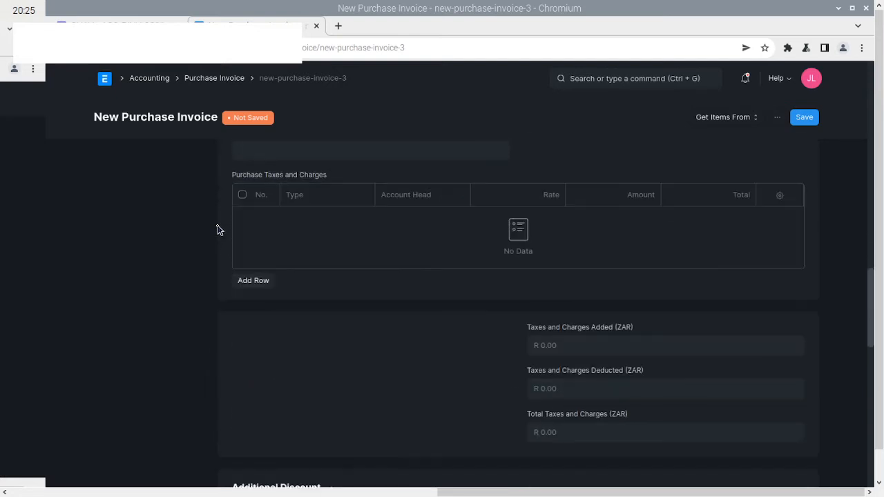
{"action": "scroll", "coordinate": [217, 230], "scroll_direction": "down", "scroll_amount": 3}
{"action": "scroll", "coordinate": [217, 230], "scroll_direction": "down", "scroll_amount": 2}
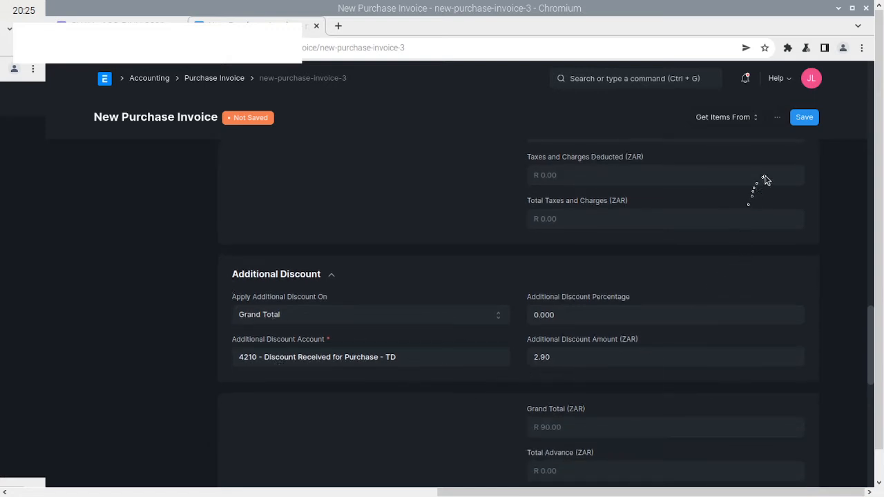
{"action": "left_click", "coordinate": [805, 119]}
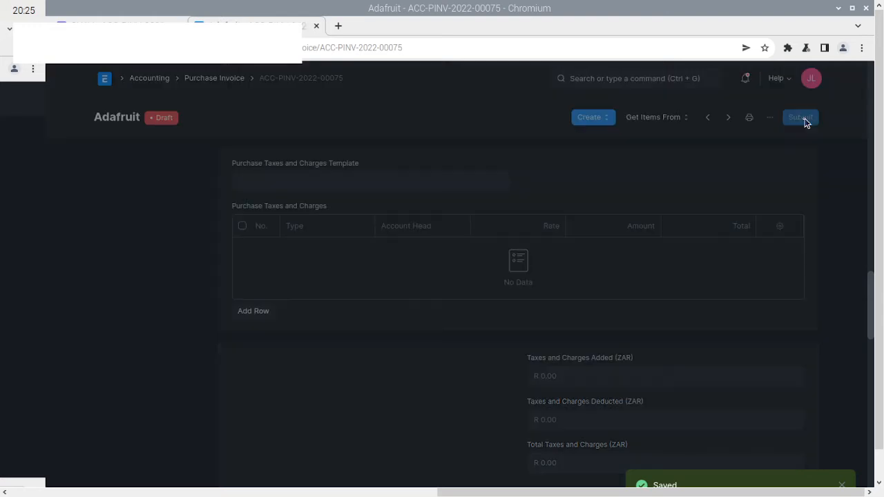
Step: Try to submit the draft Adafruit purchase invoice permanently
{"action": "left_click", "coordinate": [801, 118]}
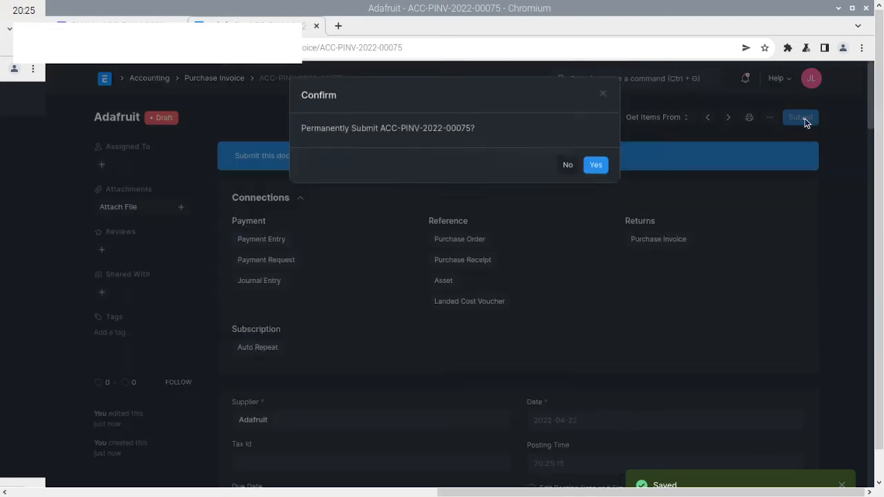
{"action": "left_click", "coordinate": [599, 166]}
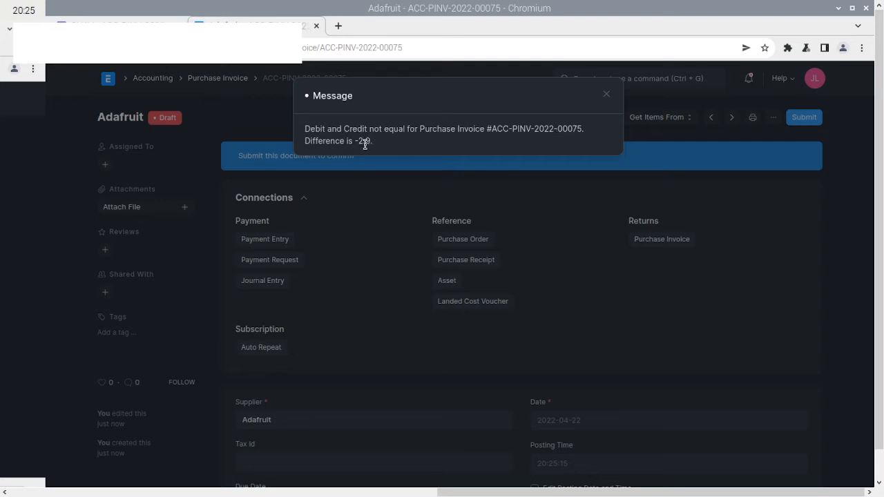
{"action": "left_click", "coordinate": [606, 101]}
Step: Disable Update Stock on the draft Adafruit invoice and save the change
{"action": "scroll", "coordinate": [552, 306], "scroll_direction": "down", "scroll_amount": 2}
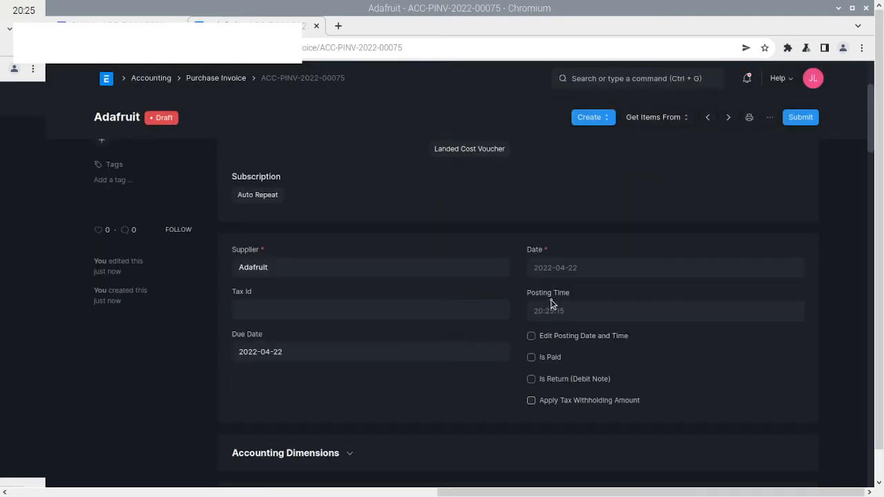
{"action": "scroll", "coordinate": [551, 304], "scroll_direction": "down", "scroll_amount": 2}
{"action": "scroll", "coordinate": [551, 304], "scroll_direction": "up", "scroll_amount": 3}
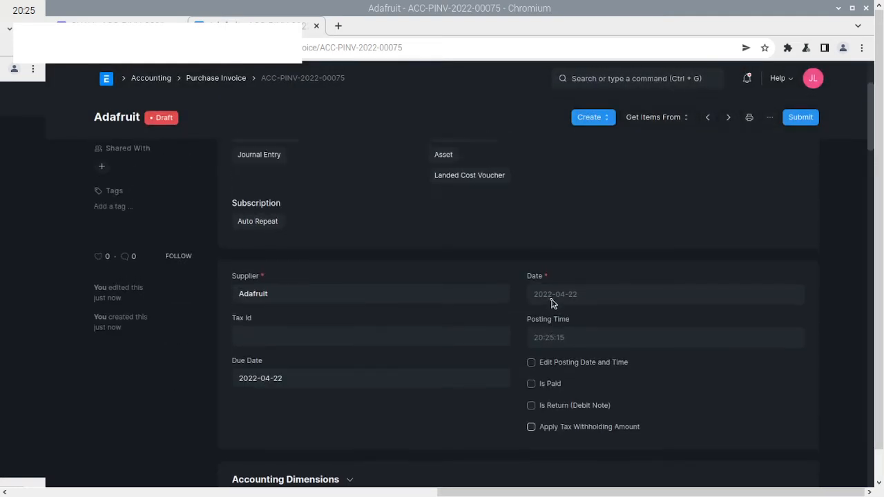
{"action": "scroll", "coordinate": [551, 304], "scroll_direction": "up", "scroll_amount": 2}
{"action": "scroll", "coordinate": [551, 303], "scroll_direction": "down", "scroll_amount": 5}
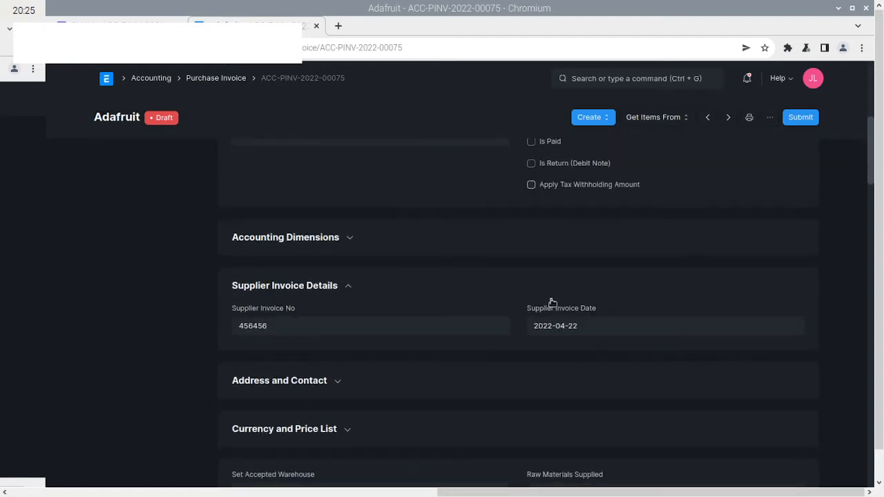
{"action": "scroll", "coordinate": [552, 304], "scroll_direction": "down", "scroll_amount": 4}
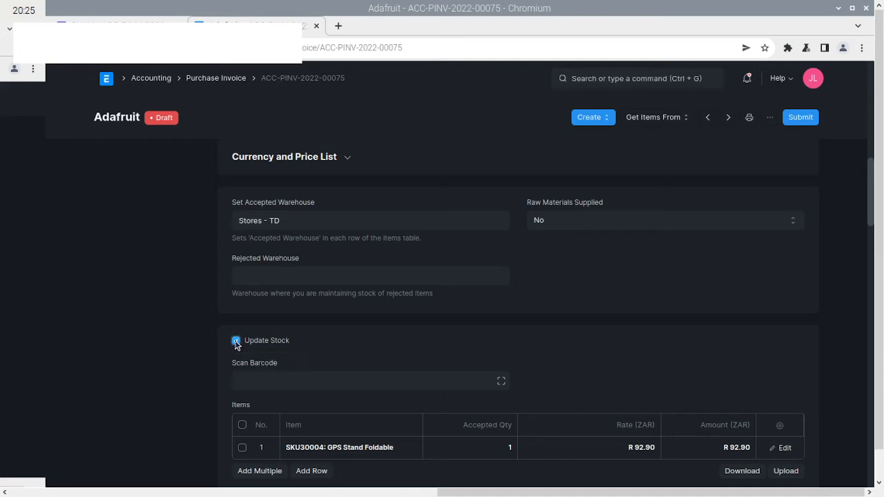
{"action": "left_click", "coordinate": [235, 341]}
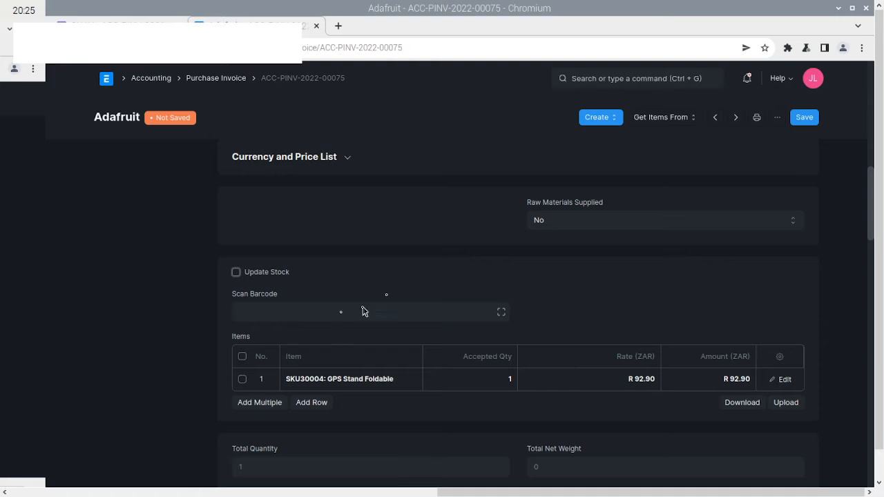
{"action": "left_click", "coordinate": [805, 118]}
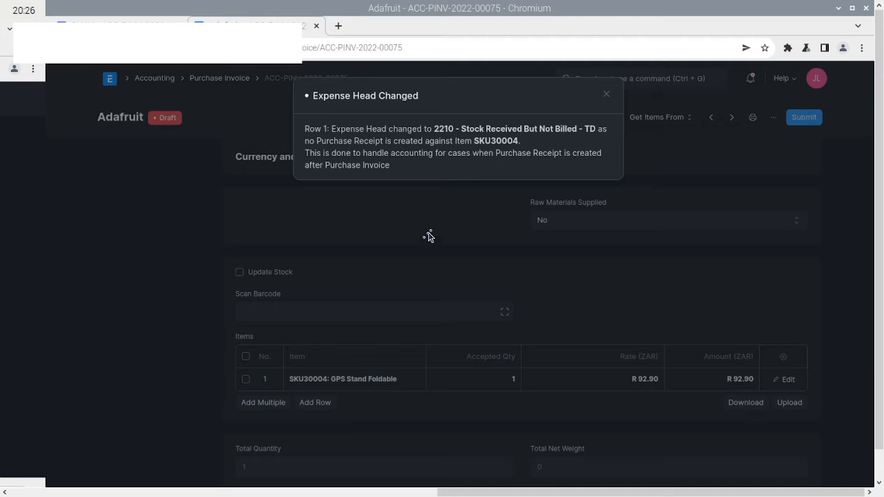
{"action": "left_click", "coordinate": [608, 95]}
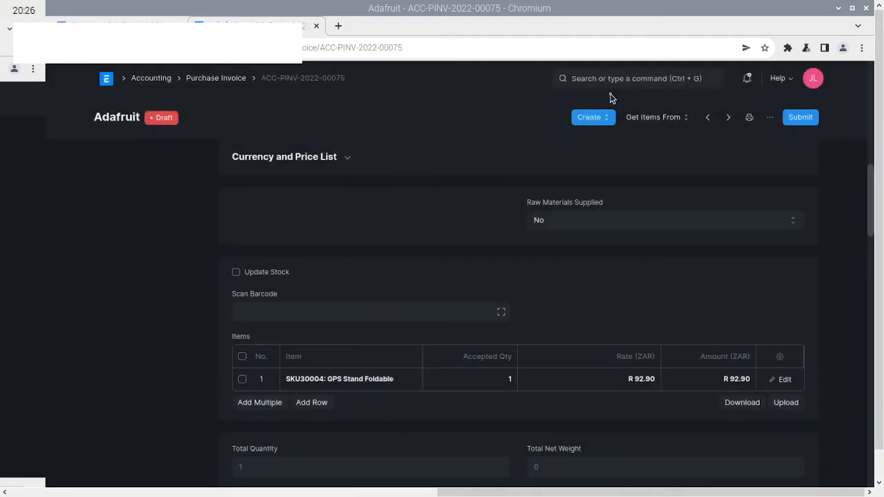
Step: Submit the Adafruit purchase invoice permanently and return to the Accounting workspace
{"action": "left_click", "coordinate": [801, 118]}
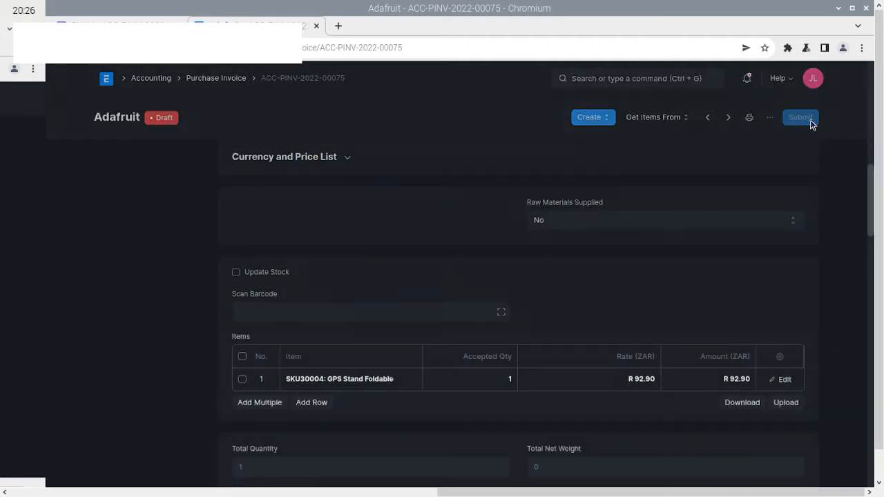
{"action": "left_click", "coordinate": [605, 166]}
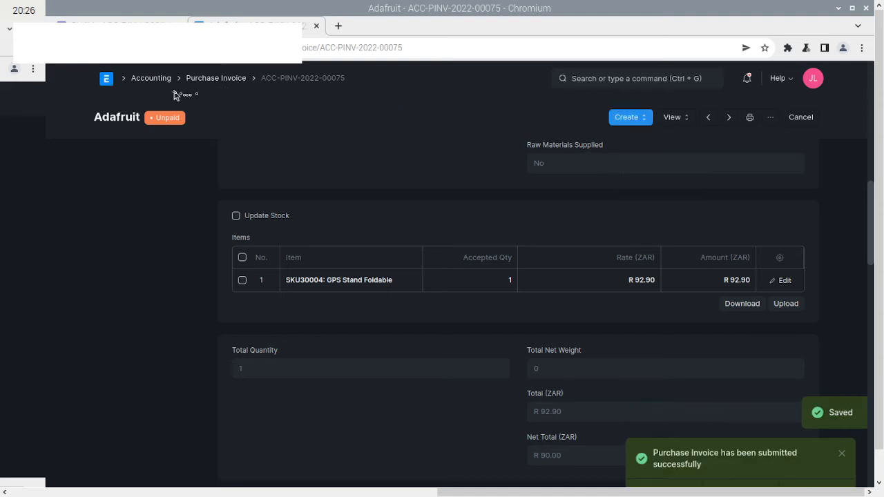
{"action": "left_click", "coordinate": [154, 79]}
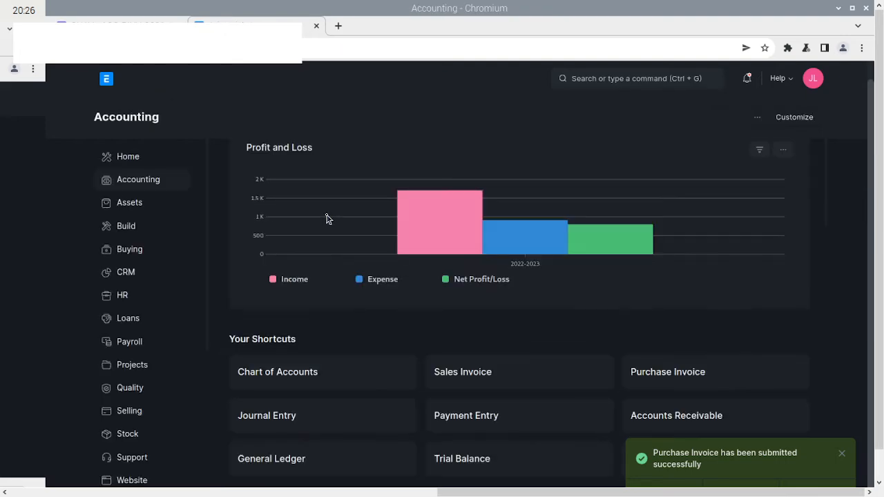
Step: Open the General Ledger report, refresh it and examine the Stock In Hand entries down to the closing row
{"action": "scroll", "coordinate": [328, 219], "scroll_direction": "down", "scroll_amount": 2}
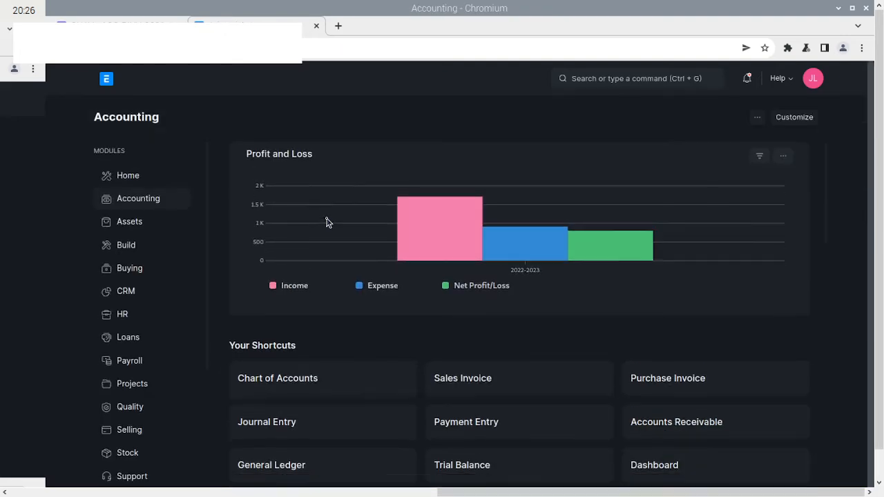
{"action": "scroll", "coordinate": [328, 221], "scroll_direction": "down", "scroll_amount": 3}
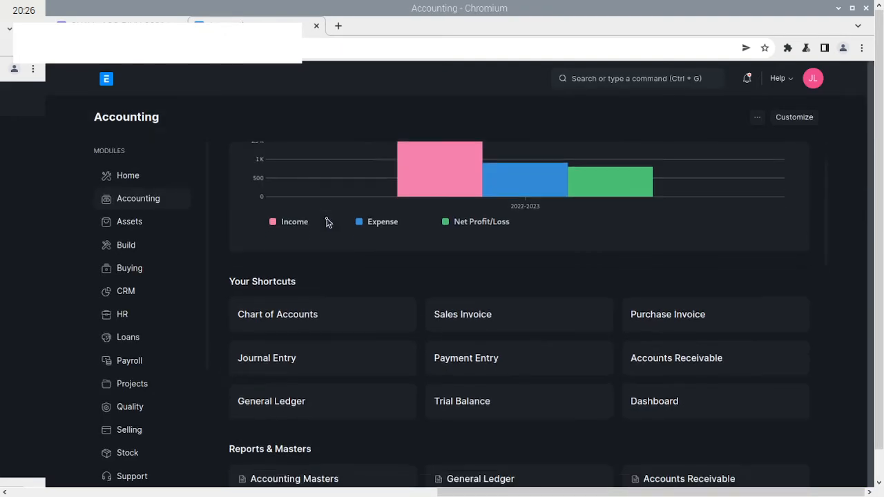
{"action": "left_click", "coordinate": [292, 333]}
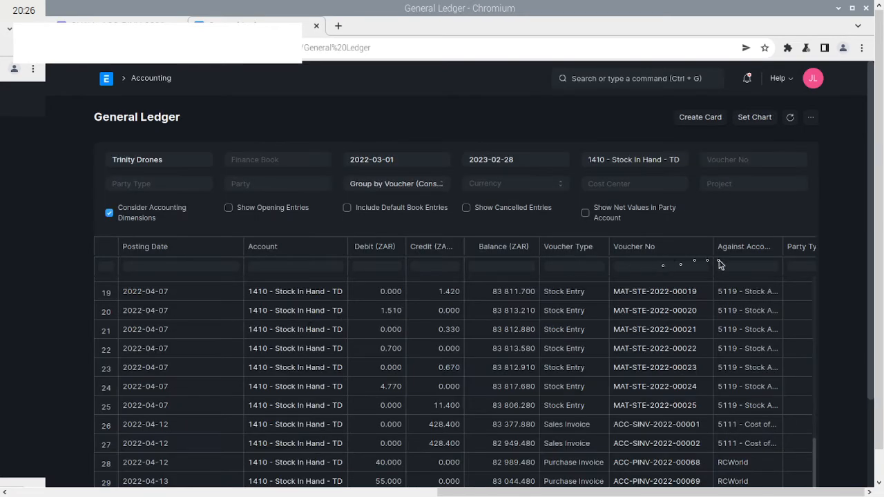
{"action": "left_click", "coordinate": [791, 119]}
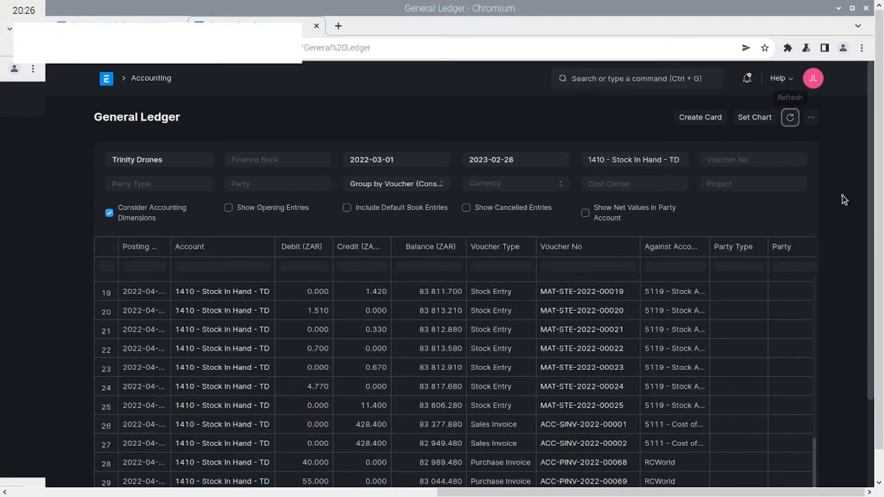
{"action": "scroll", "coordinate": [842, 199], "scroll_direction": "down", "scroll_amount": 5}
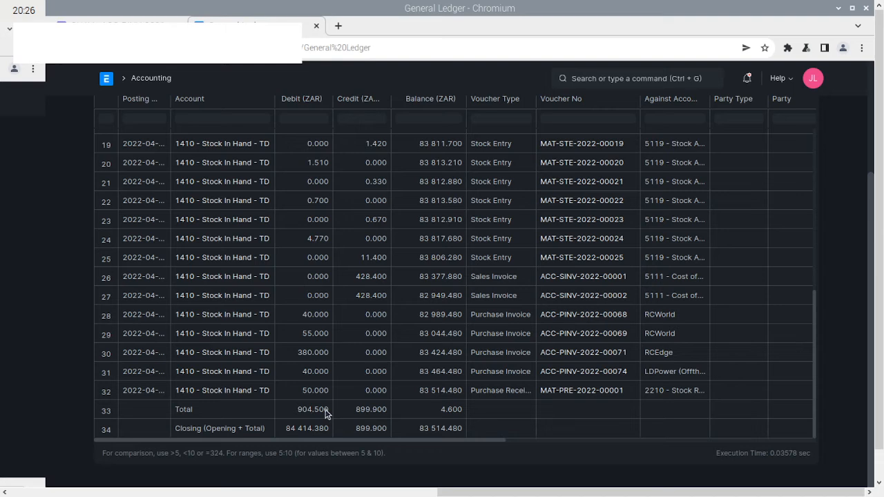
{"action": "scroll", "coordinate": [843, 199], "scroll_direction": "up", "scroll_amount": 2}
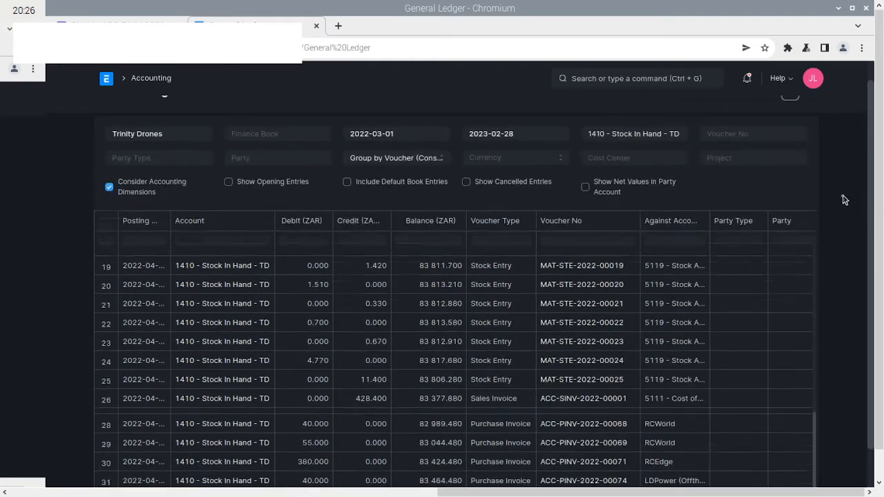
Step: Remove the 1410 - Stock In Hand - TD account filter from the General Ledger report
{"action": "left_click", "coordinate": [686, 143]}
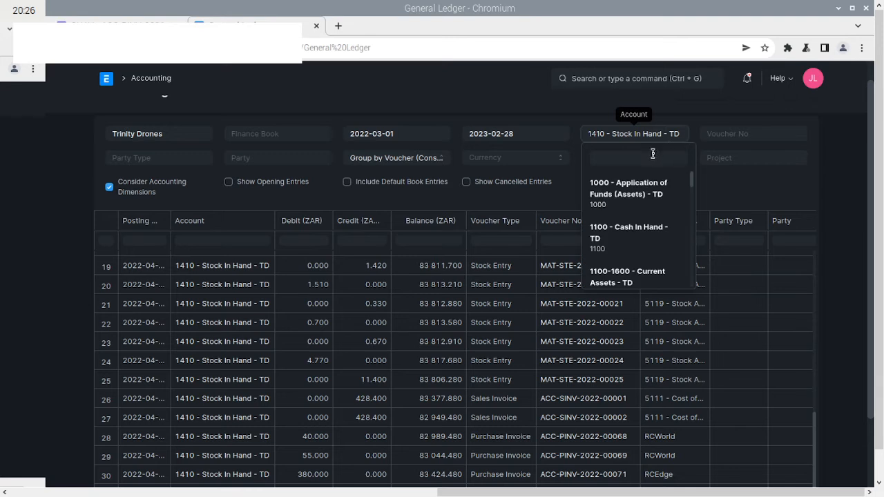
{"action": "scroll", "coordinate": [663, 214], "scroll_direction": "down", "scroll_amount": 5}
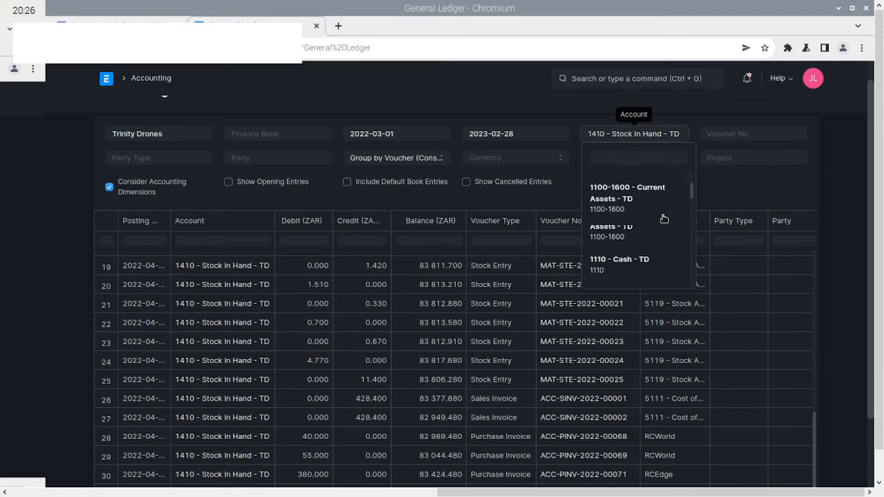
{"action": "scroll", "coordinate": [663, 220], "scroll_direction": "down", "scroll_amount": 2}
{"action": "scroll", "coordinate": [664, 221], "scroll_direction": "up", "scroll_amount": 2}
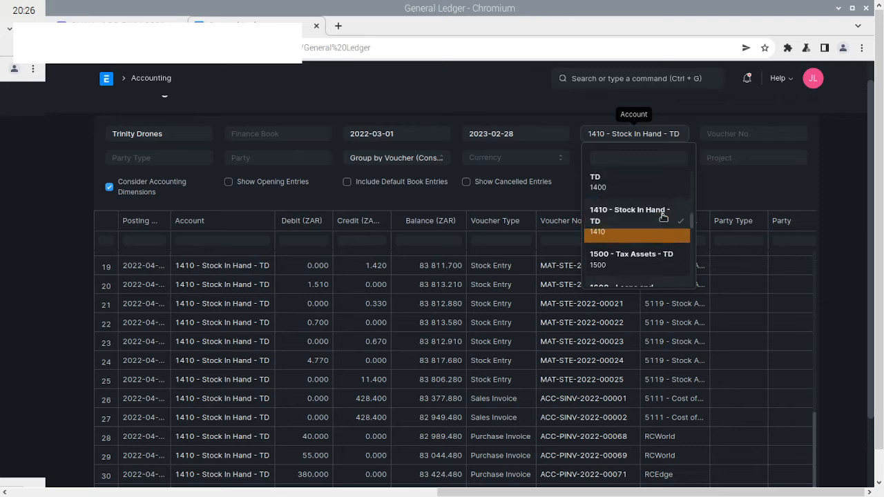
{"action": "left_click", "coordinate": [666, 223]}
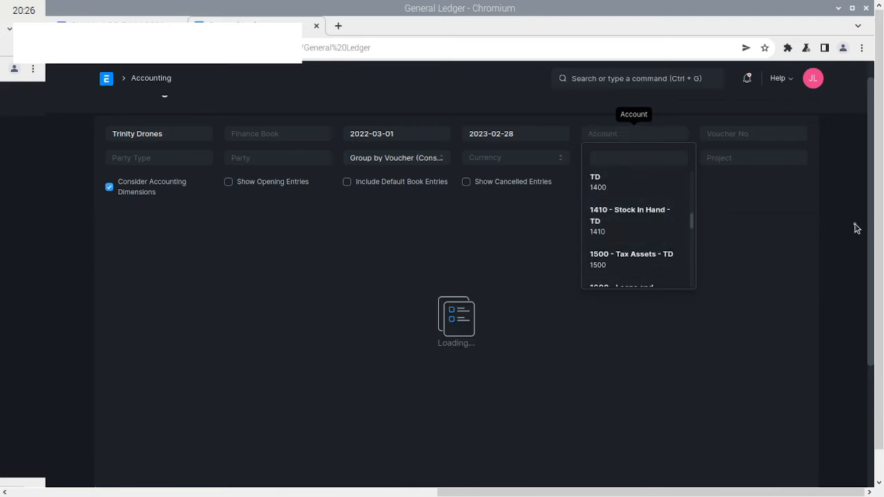
{"action": "left_click", "coordinate": [844, 226]}
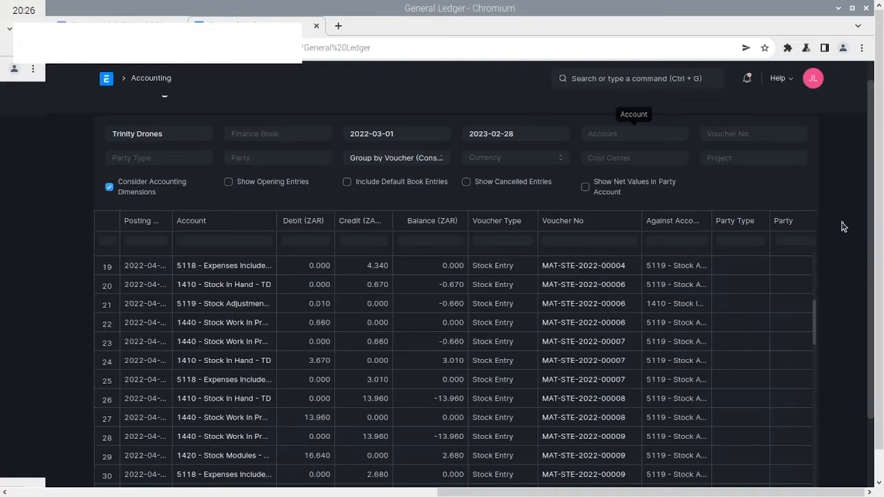
Step: Examine the Adafruit invoice postings at the end of the ledger, widening the Posting Date and Against Account columns
{"action": "scroll", "coordinate": [821, 192], "scroll_direction": "down", "scroll_amount": 2}
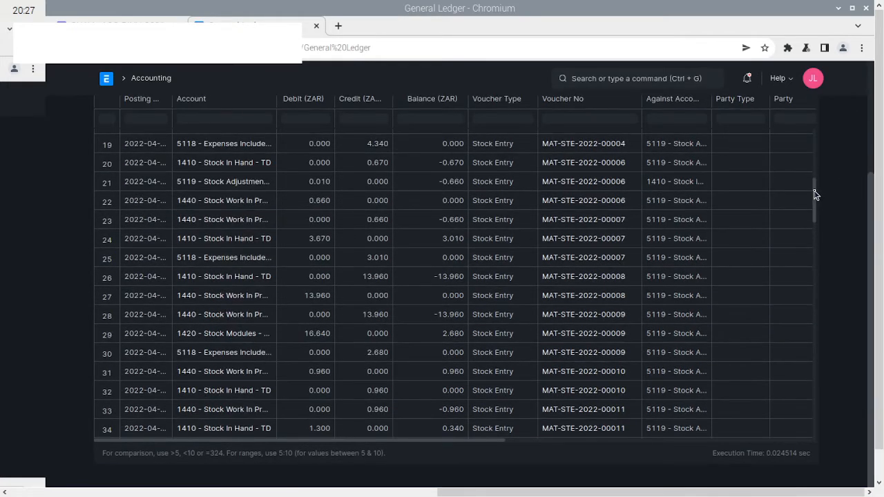
{"action": "scroll", "coordinate": [815, 207], "scroll_direction": "down", "scroll_amount": 1}
{"action": "scroll", "coordinate": [822, 394], "scroll_direction": "down", "scroll_amount": 1}
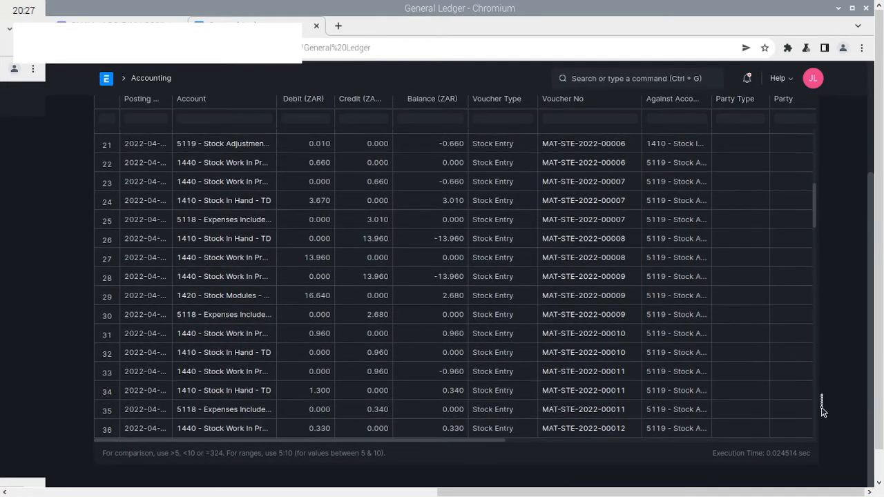
{"action": "left_click", "coordinate": [819, 414]}
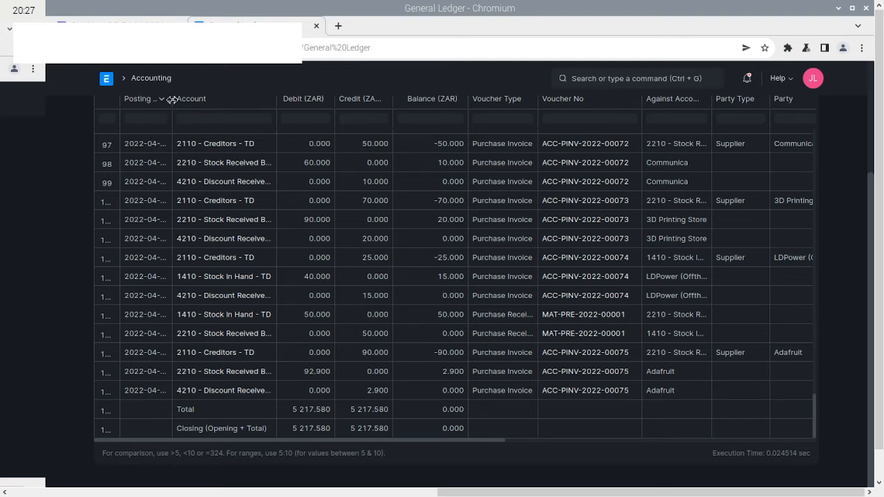
{"action": "left_click_drag", "start_coordinate": [172, 100], "coordinate": [205, 99]}
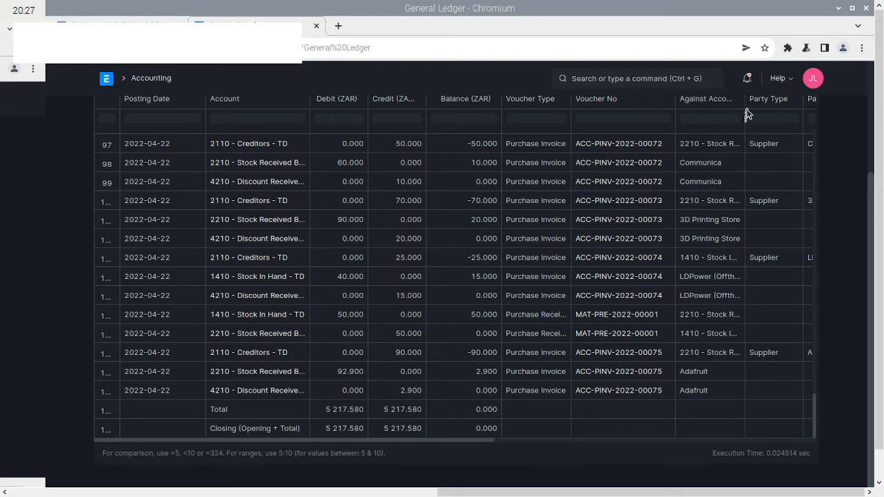
{"action": "left_click_drag", "start_coordinate": [744, 100], "coordinate": [772, 100]}
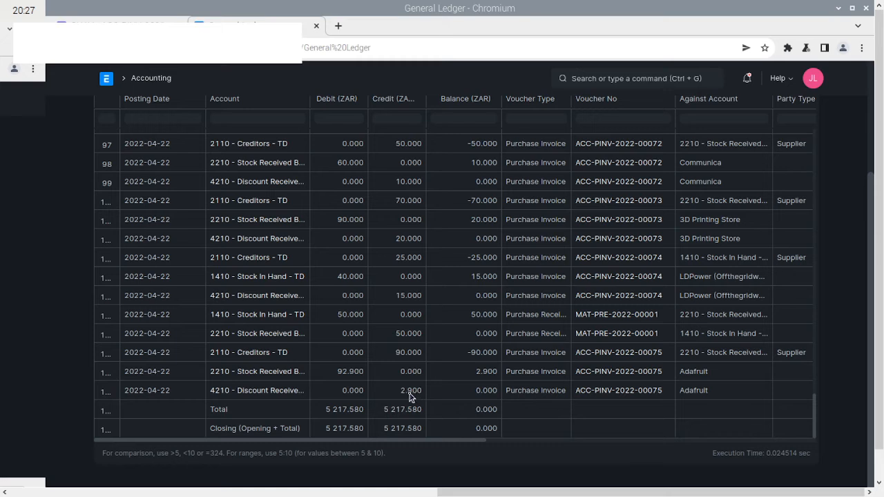
{"action": "left_click", "coordinate": [213, 392]}
Step: Open the 3D Printing Store purchase invoice from the Buying module's purchase invoice list
{"action": "left_click", "coordinate": [107, 79]}
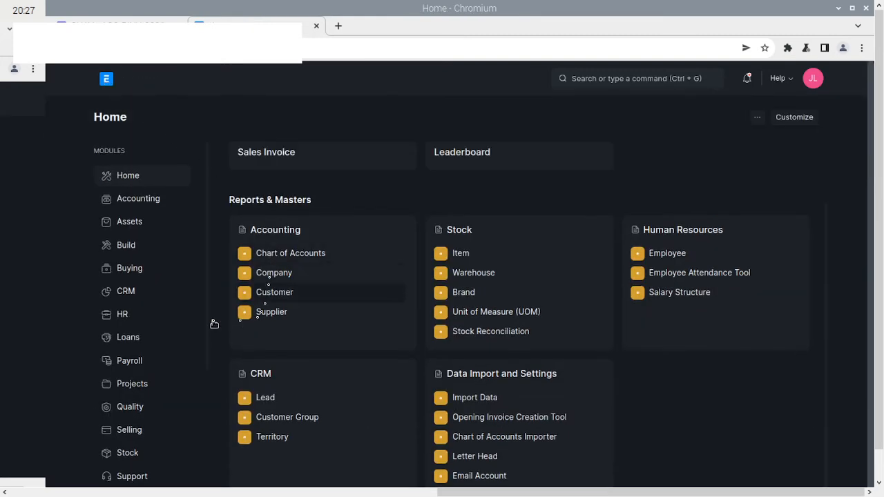
{"action": "left_click", "coordinate": [134, 270]}
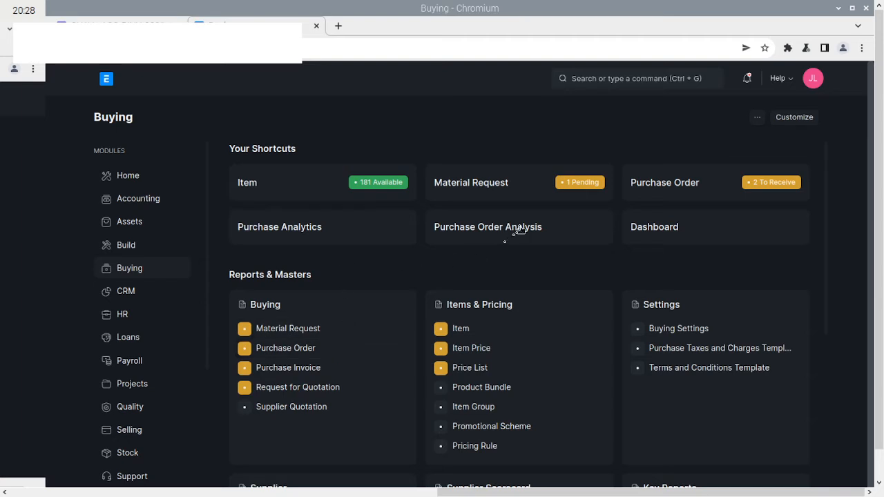
{"action": "scroll", "coordinate": [331, 349], "scroll_direction": "down", "scroll_amount": 1}
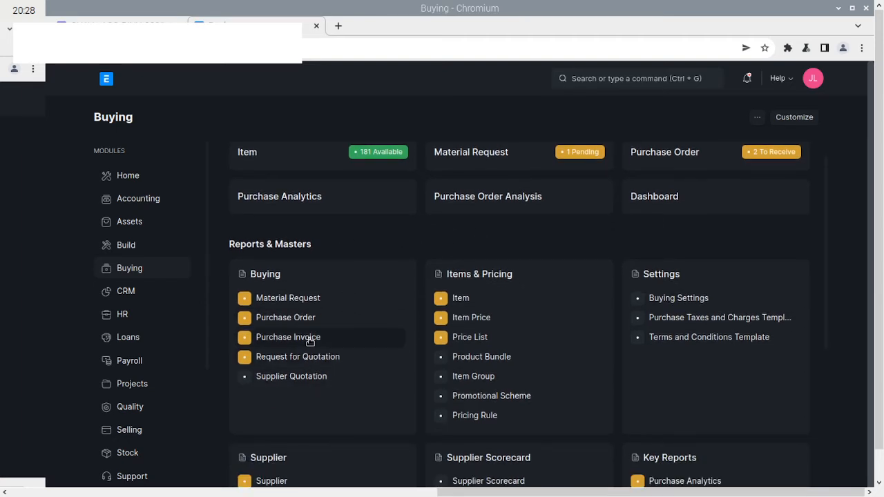
{"action": "left_click", "coordinate": [310, 341]}
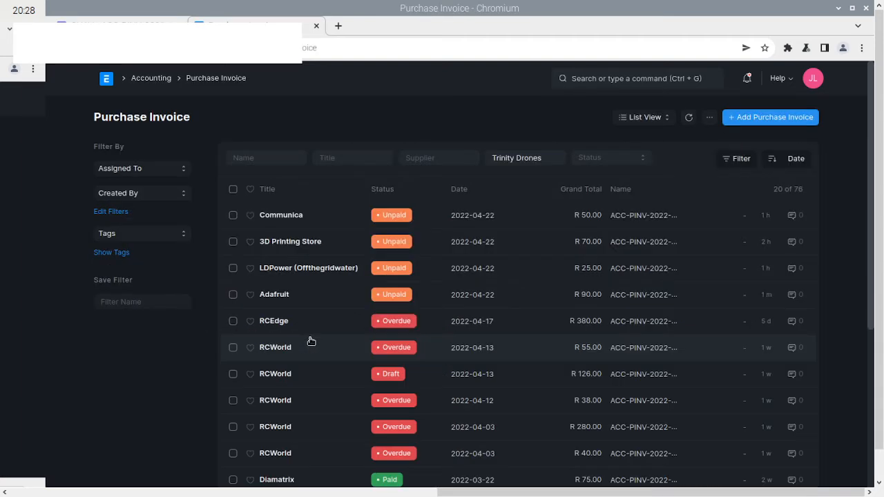
{"action": "left_click", "coordinate": [310, 242]}
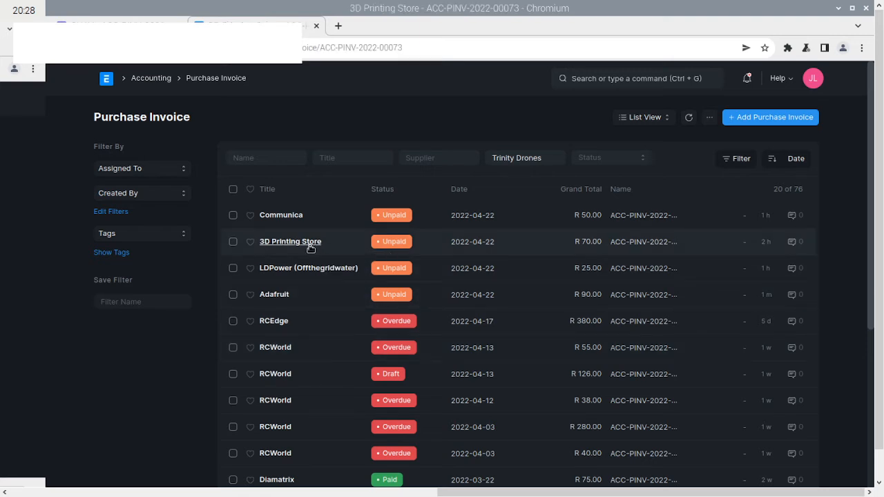
{"action": "left_click", "coordinate": [290, 242]}
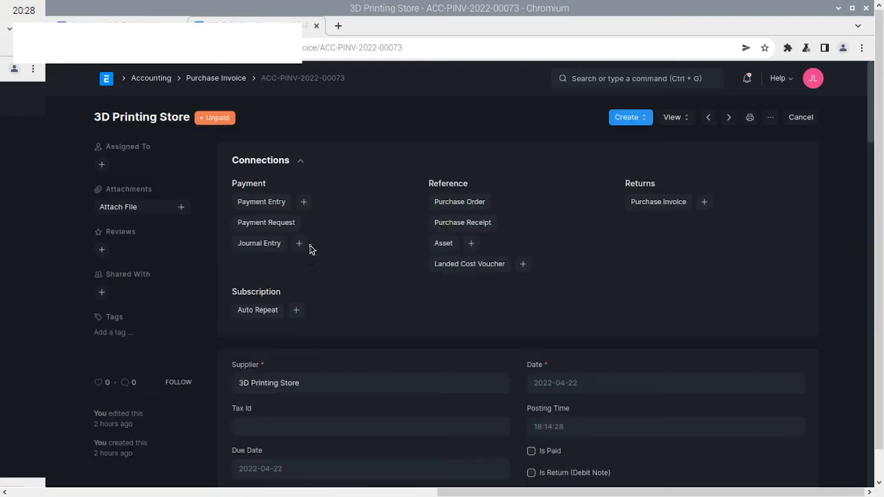
Step: Check which follow-up documents the 3D Printing Store invoice can create and review its details down to the items
{"action": "left_click", "coordinate": [633, 118]}
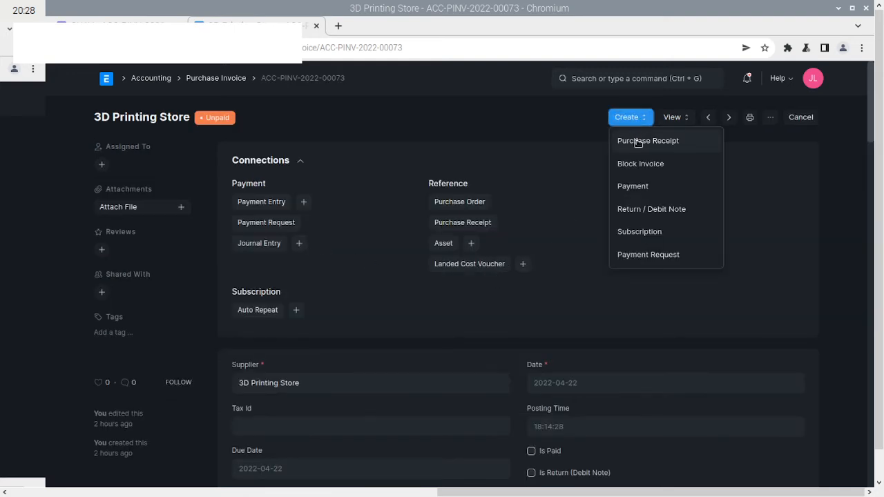
{"action": "scroll", "coordinate": [272, 442], "scroll_direction": "down", "scroll_amount": 5}
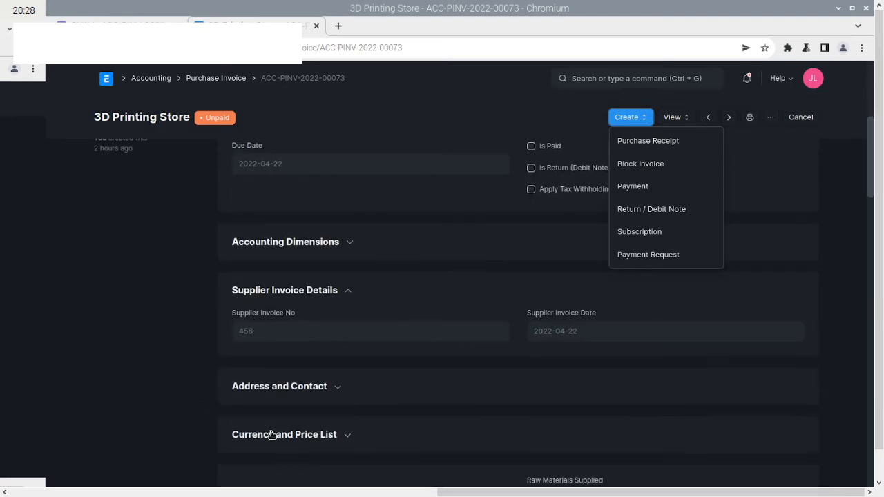
{"action": "scroll", "coordinate": [272, 435], "scroll_direction": "down", "scroll_amount": 3}
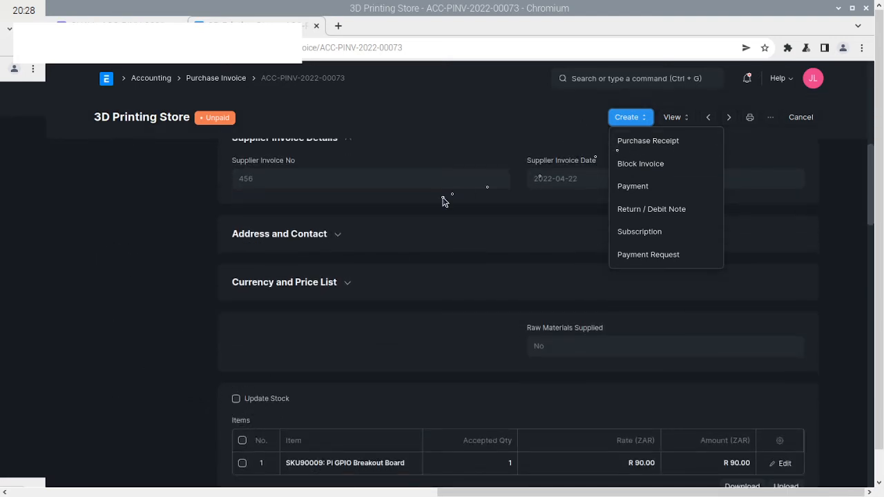
{"action": "left_click", "coordinate": [165, 212]}
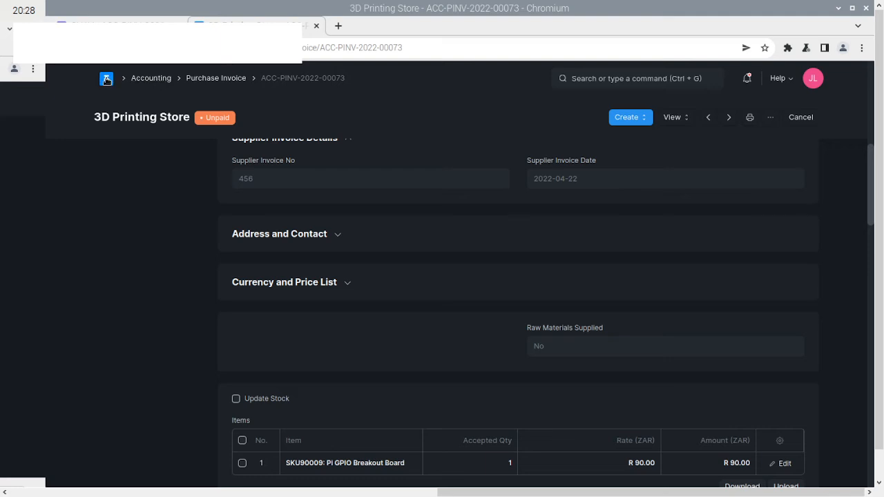
Step: Return to the Buying module's purchase invoice list and start a new purchase invoice
{"action": "left_click", "coordinate": [107, 79]}
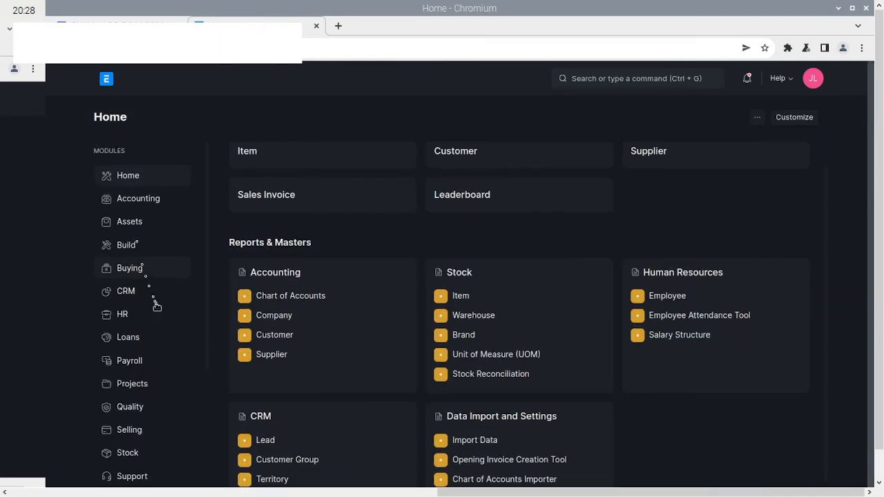
{"action": "left_click", "coordinate": [134, 271]}
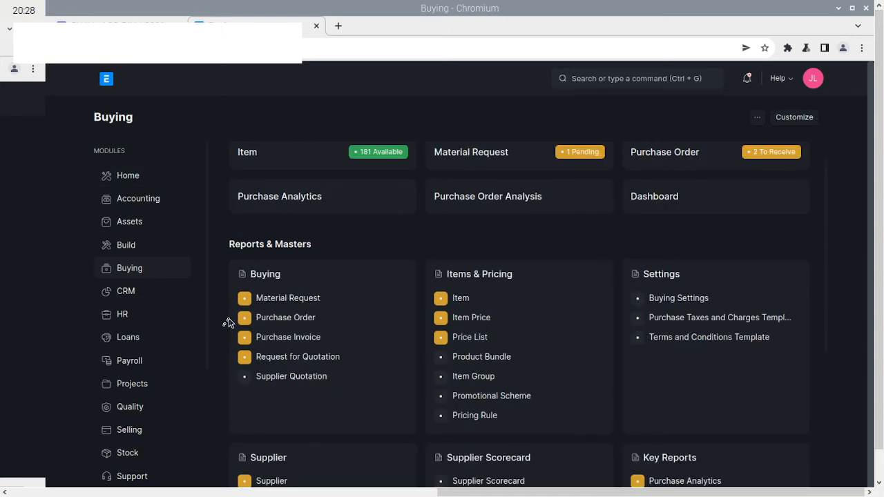
{"action": "left_click", "coordinate": [302, 342]}
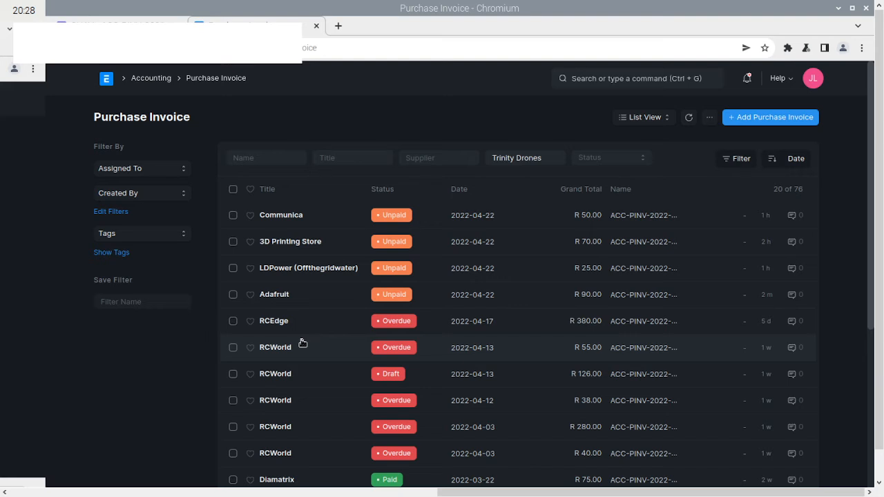
{"action": "left_click", "coordinate": [768, 122]}
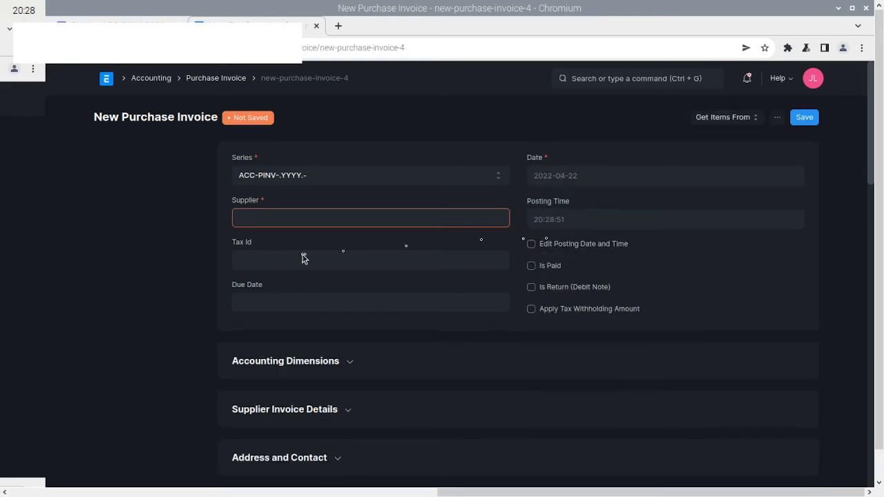
Step: Set the new purchase invoice's supplier to RCWorld and its cost center to Main - TD
{"action": "left_click", "coordinate": [288, 218]}
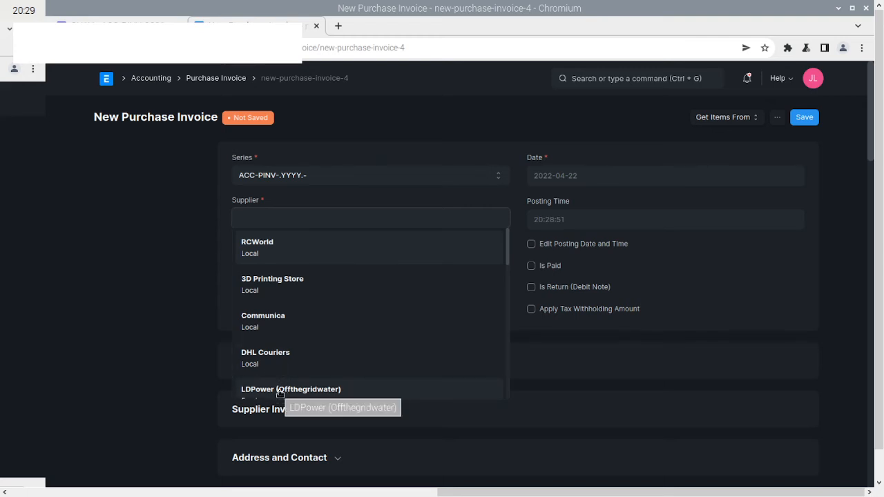
{"action": "left_click", "coordinate": [280, 252]}
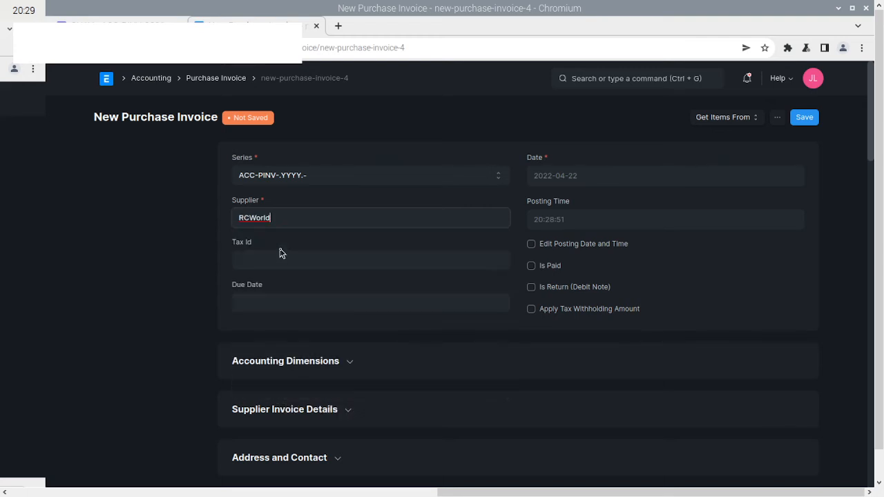
{"action": "scroll", "coordinate": [331, 331], "scroll_direction": "down", "scroll_amount": 2}
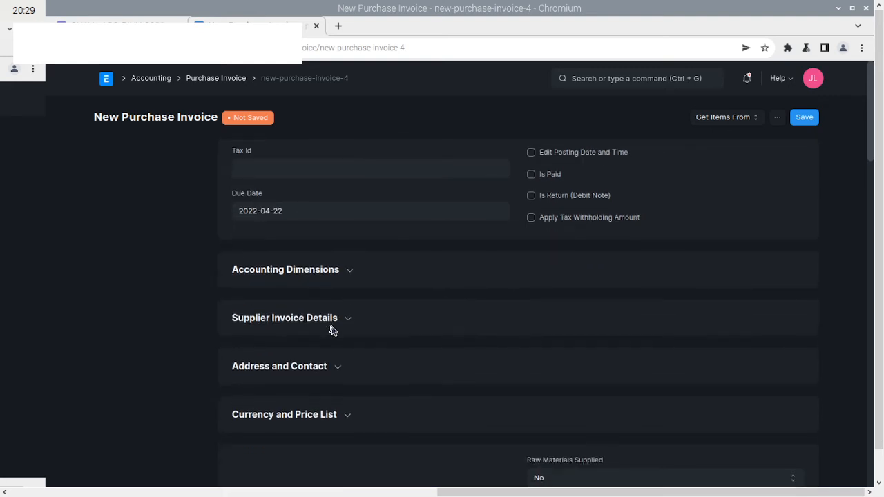
{"action": "left_click", "coordinate": [350, 272]}
{"action": "left_click", "coordinate": [279, 311]}
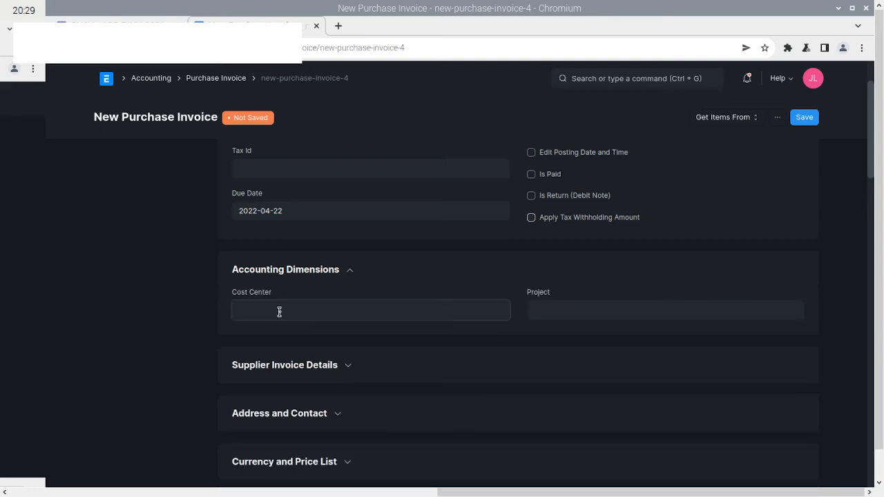
{"action": "left_click", "coordinate": [279, 336]}
{"action": "scroll", "coordinate": [283, 336], "scroll_direction": "down", "scroll_amount": 1}
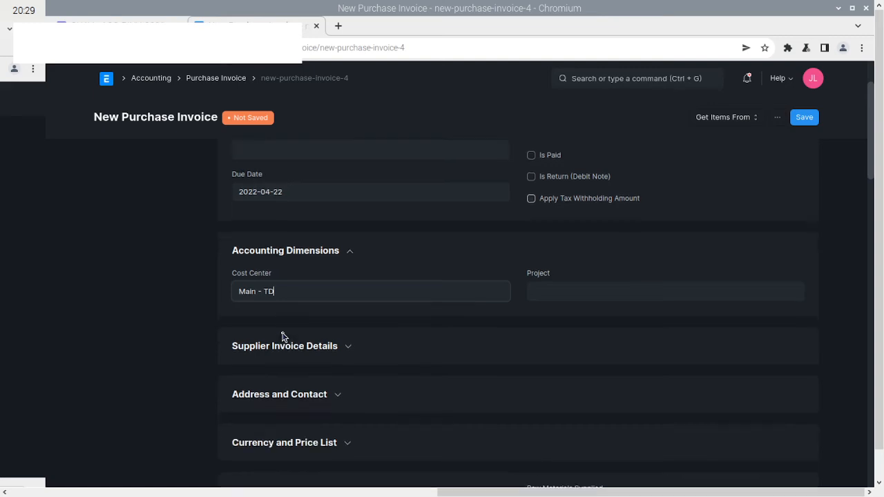
Step: Fill in the supplier invoice details with invoice number 1236578 and an invoice date of April 22, 2022
{"action": "scroll", "coordinate": [282, 337], "scroll_direction": "down", "scroll_amount": 1}
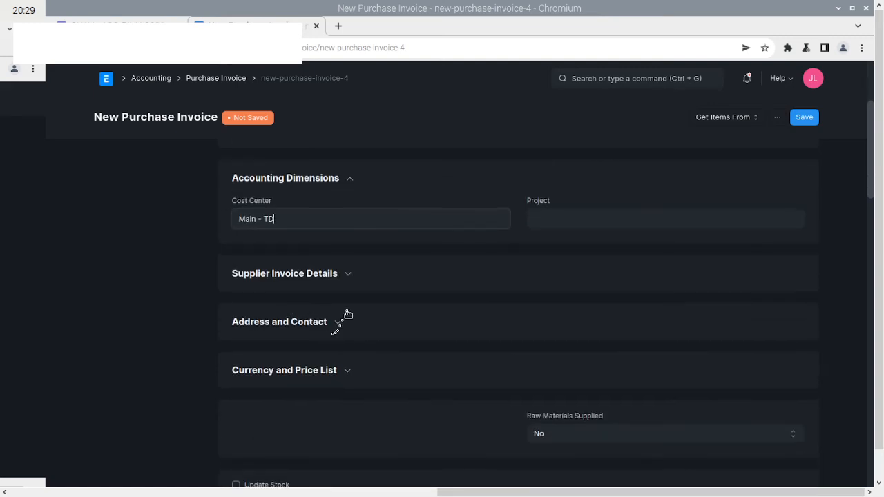
{"action": "left_click", "coordinate": [349, 275]}
{"action": "left_click", "coordinate": [321, 315]}
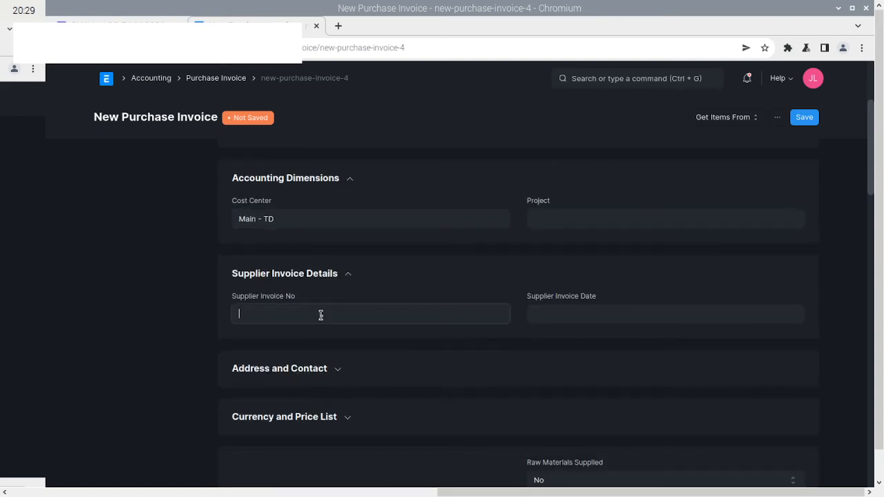
{"action": "type", "text": "1236578"}
{"action": "left_click", "coordinate": [534, 315]}
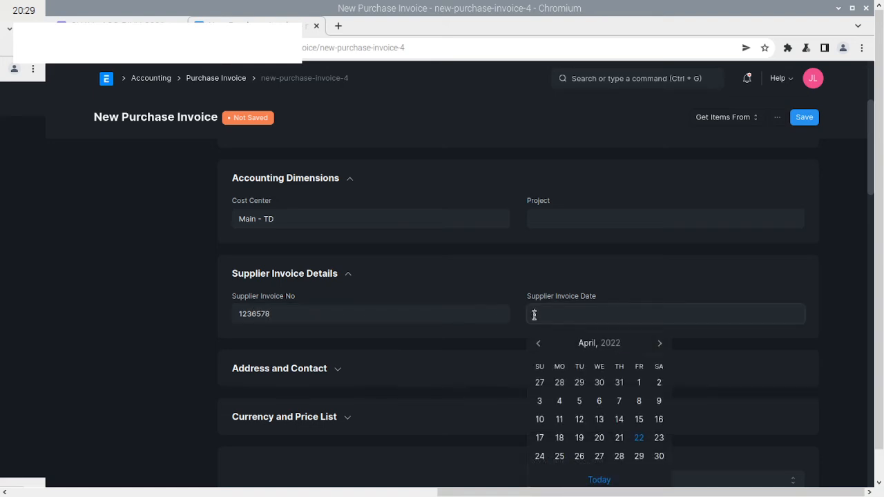
{"action": "left_click", "coordinate": [638, 438]}
Step: Set the first invoice item to SKU50010, Jumper Wires (Male-Female)
{"action": "scroll", "coordinate": [330, 367], "scroll_direction": "down", "scroll_amount": 5}
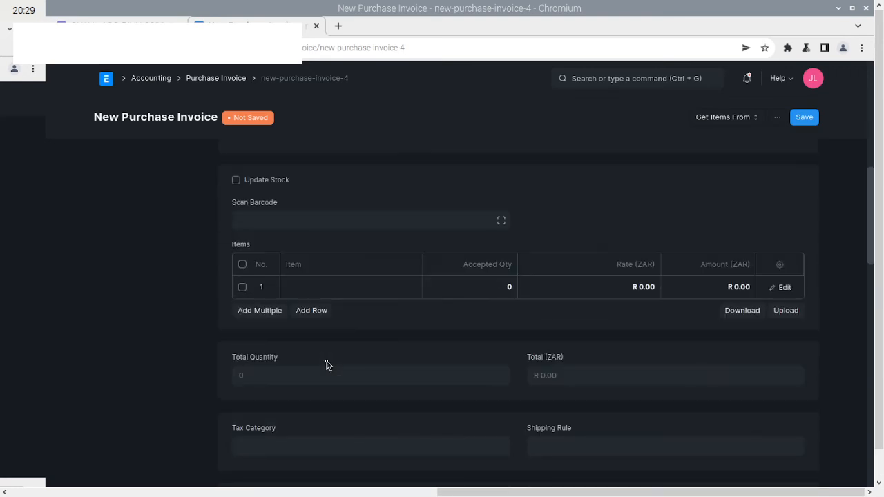
{"action": "left_click", "coordinate": [310, 289]}
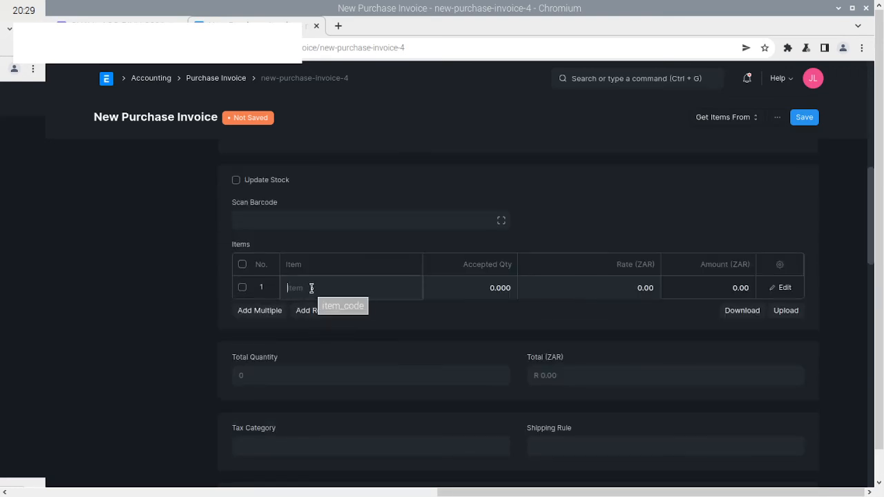
{"action": "scroll", "coordinate": [351, 375], "scroll_direction": "down", "scroll_amount": 1}
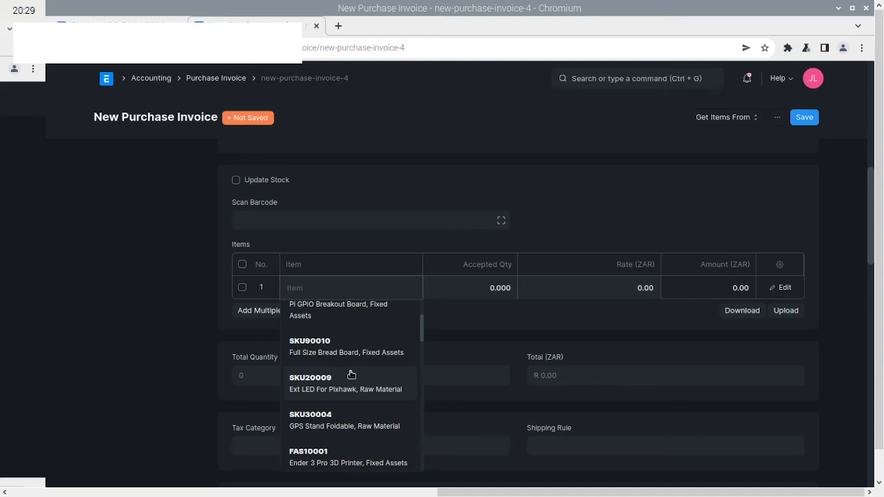
{"action": "scroll", "coordinate": [351, 374], "scroll_direction": "down", "scroll_amount": 1}
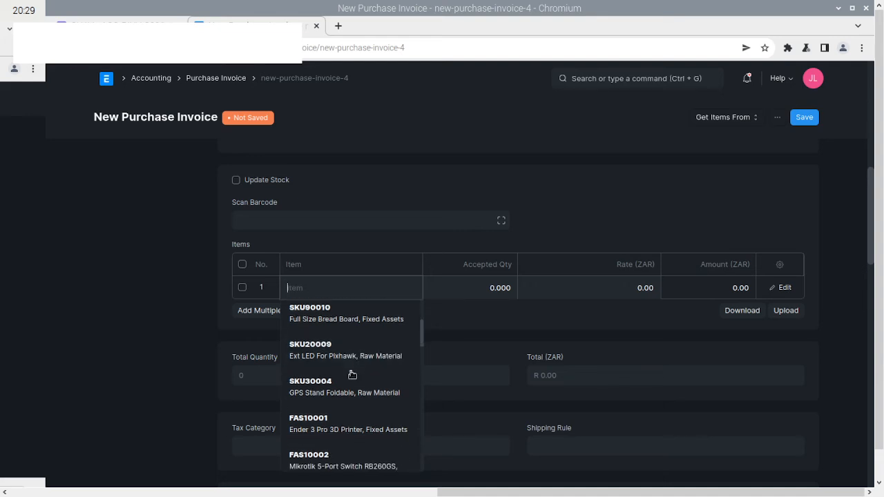
{"action": "scroll", "coordinate": [352, 375], "scroll_direction": "down", "scroll_amount": 2}
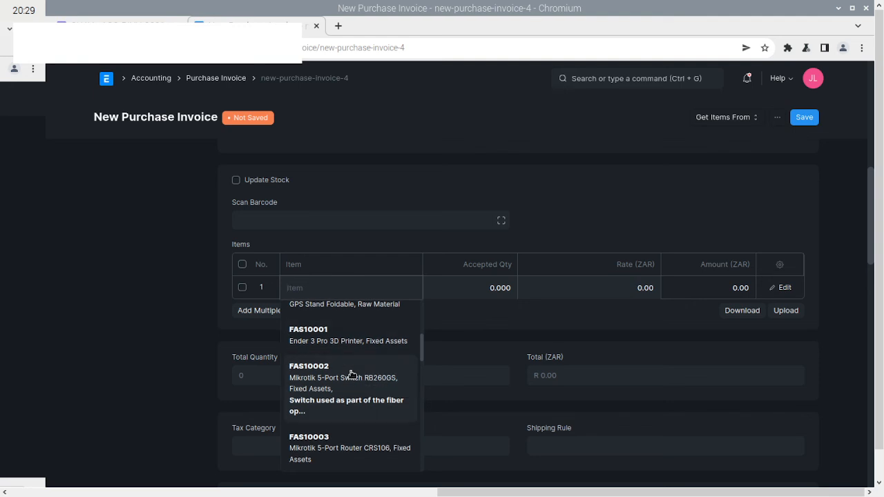
{"action": "scroll", "coordinate": [352, 374], "scroll_direction": "up", "scroll_amount": 3}
{"action": "scroll", "coordinate": [351, 374], "scroll_direction": "up", "scroll_amount": 5}
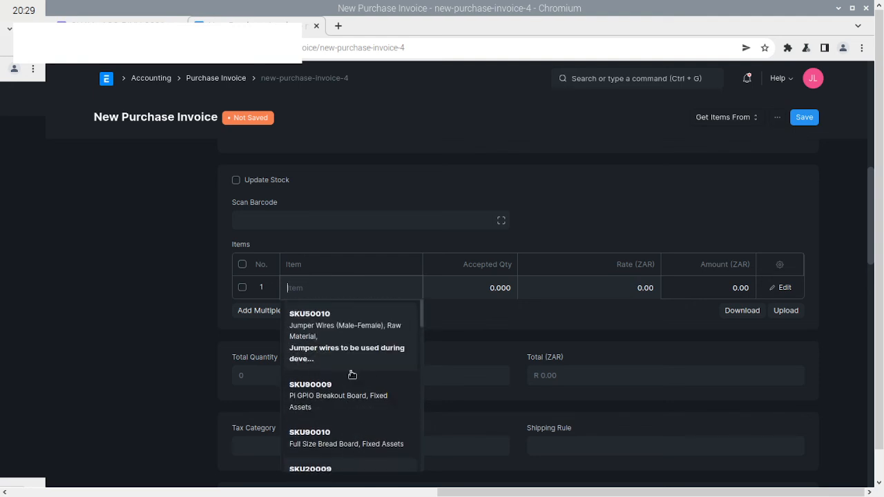
{"action": "scroll", "coordinate": [351, 371], "scroll_direction": "down", "scroll_amount": 2}
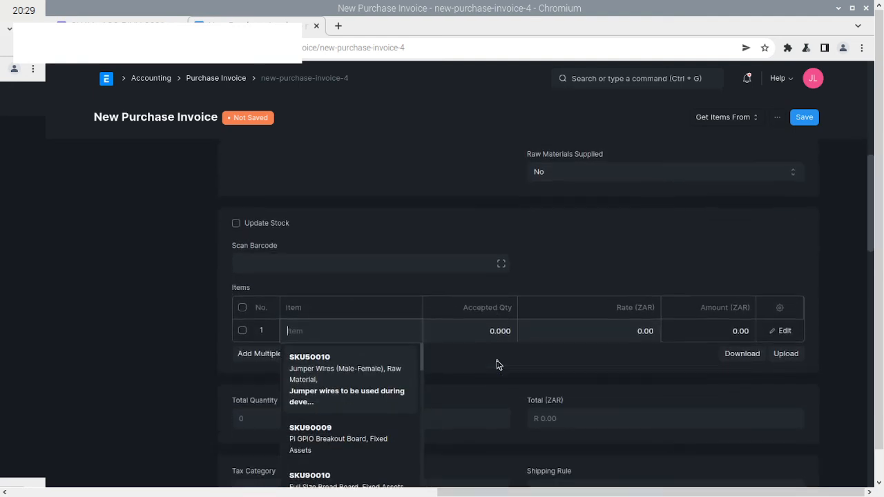
{"action": "left_click", "coordinate": [357, 367]}
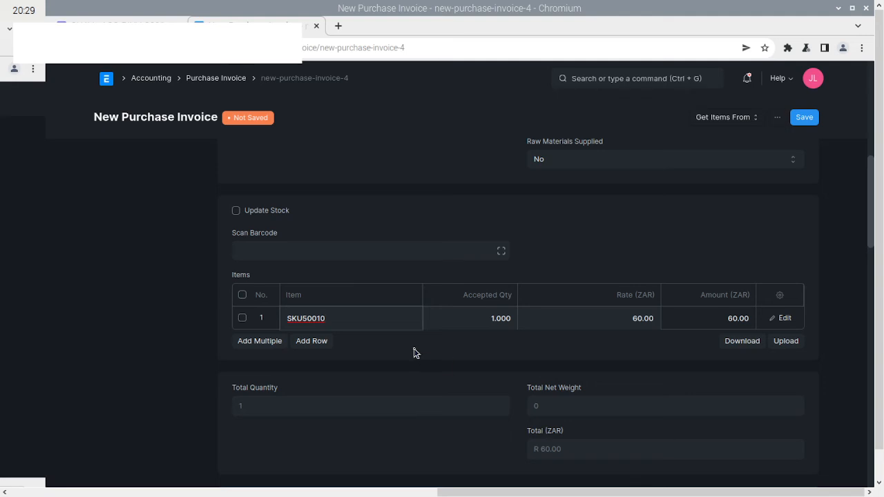
Step: Add a row to the Purchase Taxes and Charges table and set its type to Actual
{"action": "scroll", "coordinate": [415, 353], "scroll_direction": "down", "scroll_amount": 3}
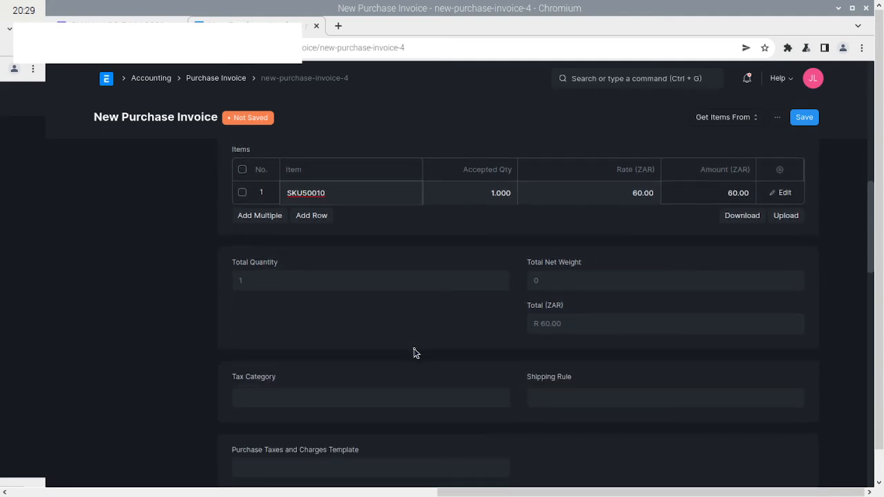
{"action": "scroll", "coordinate": [415, 353], "scroll_direction": "down", "scroll_amount": 9}
{"action": "scroll", "coordinate": [414, 349], "scroll_direction": "down", "scroll_amount": 5}
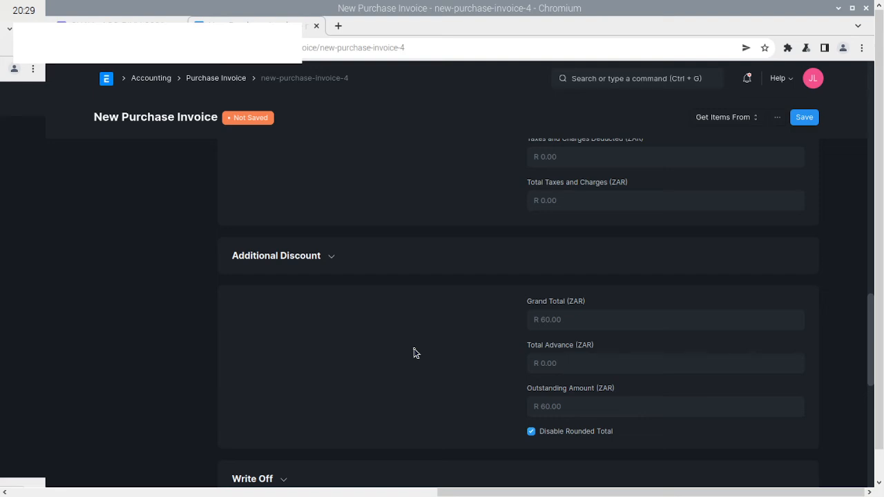
{"action": "scroll", "coordinate": [415, 353], "scroll_direction": "down", "scroll_amount": 8}
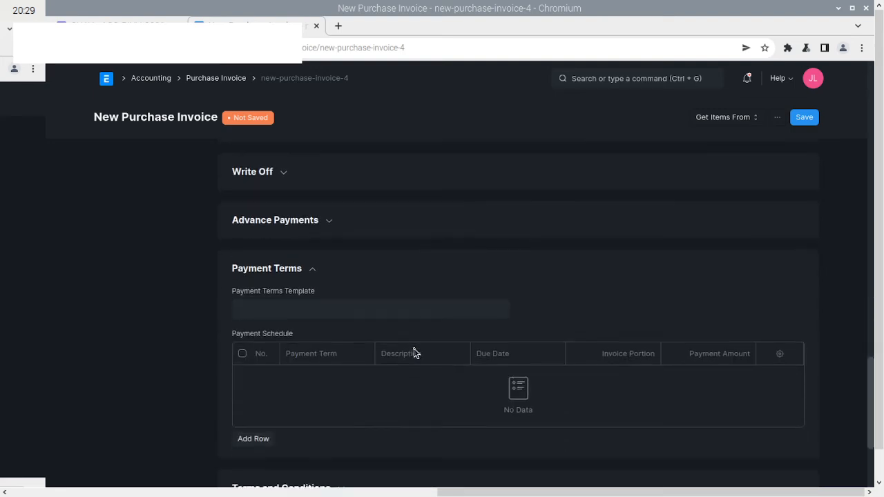
{"action": "scroll", "coordinate": [415, 353], "scroll_direction": "down", "scroll_amount": 5}
{"action": "scroll", "coordinate": [415, 352], "scroll_direction": "up", "scroll_amount": 12}
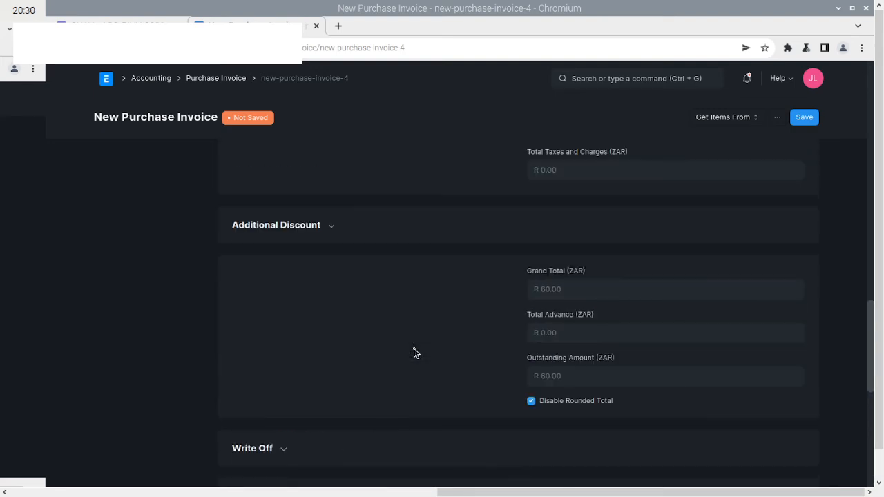
{"action": "scroll", "coordinate": [415, 353], "scroll_direction": "up", "scroll_amount": 7}
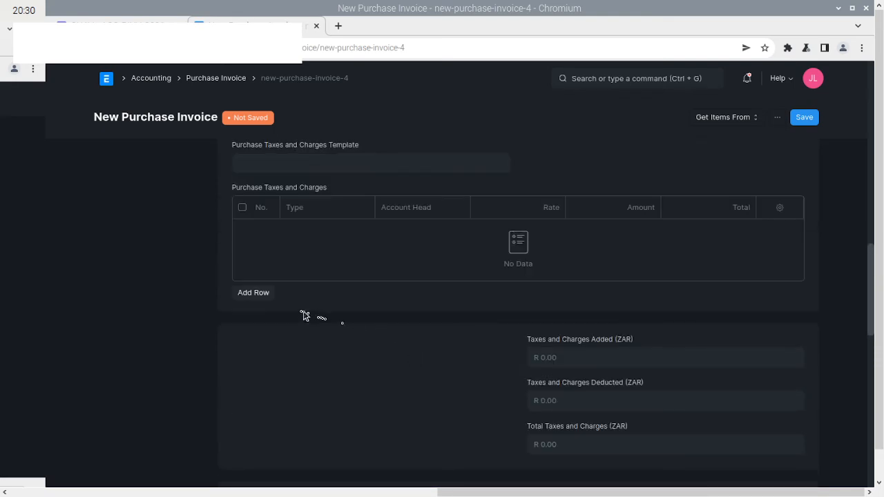
{"action": "left_click", "coordinate": [267, 298]}
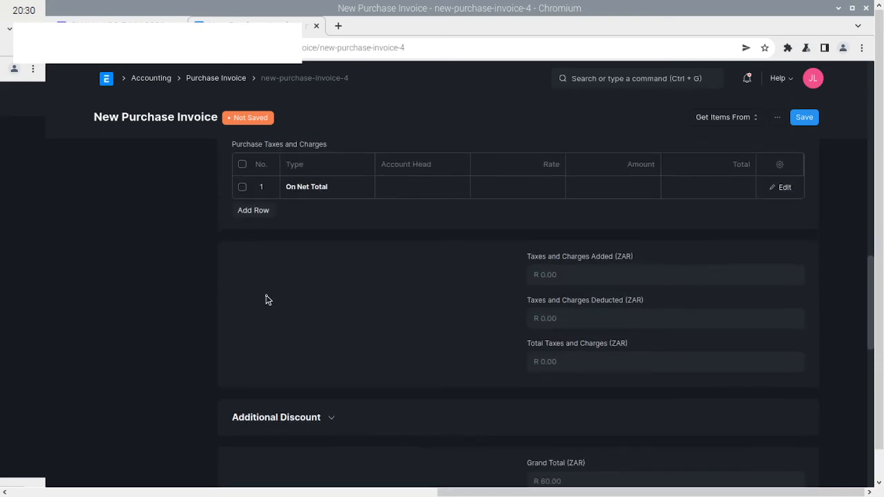
{"action": "left_click", "coordinate": [323, 192]}
{"action": "left_click", "coordinate": [324, 192]}
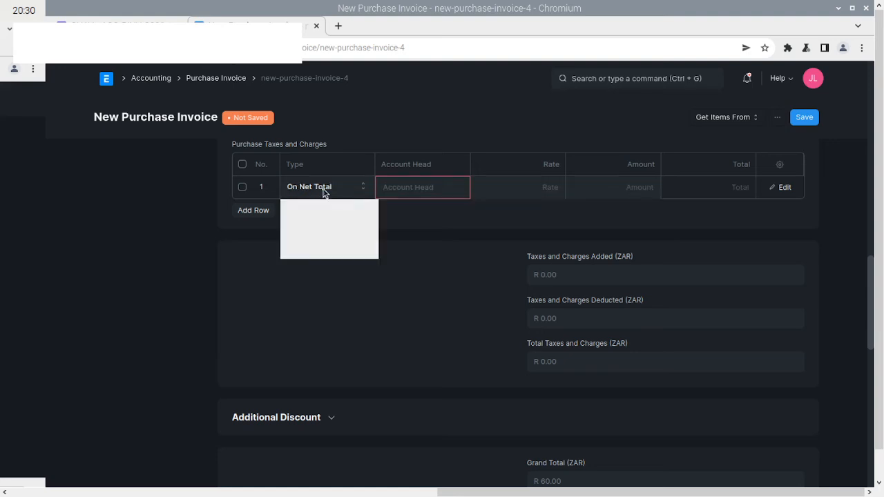
{"action": "left_click", "coordinate": [310, 220]}
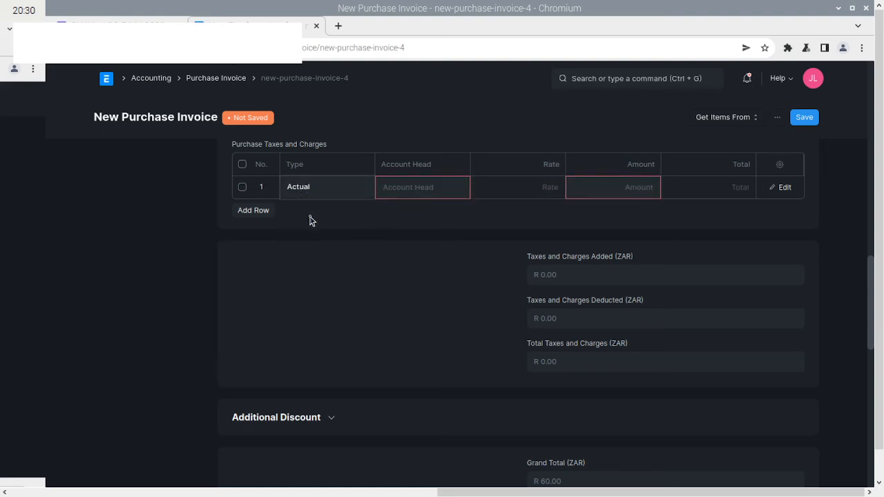
Step: Set the charge row's account head to 4210 - Discount Received for Purchase - TD and its amount to 12
{"action": "left_click", "coordinate": [401, 190]}
{"action": "type", "text": "421"}
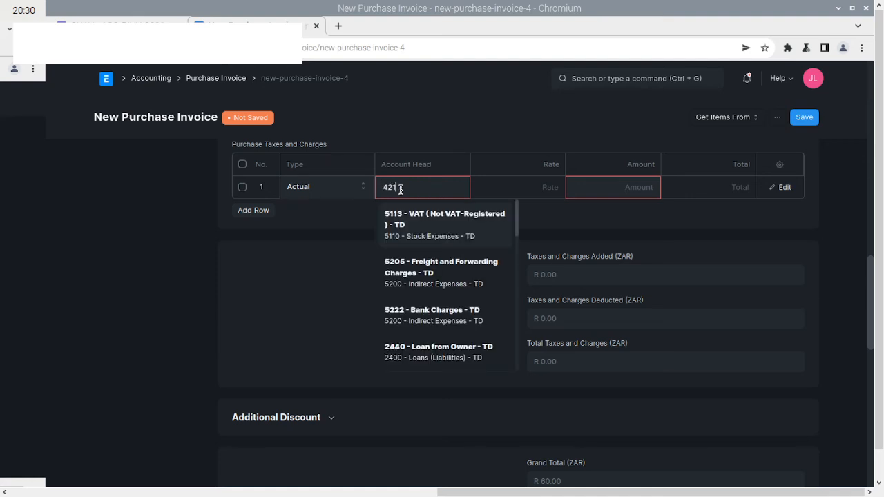
{"action": "type", "text": "0"}
{"action": "left_click", "coordinate": [426, 224]}
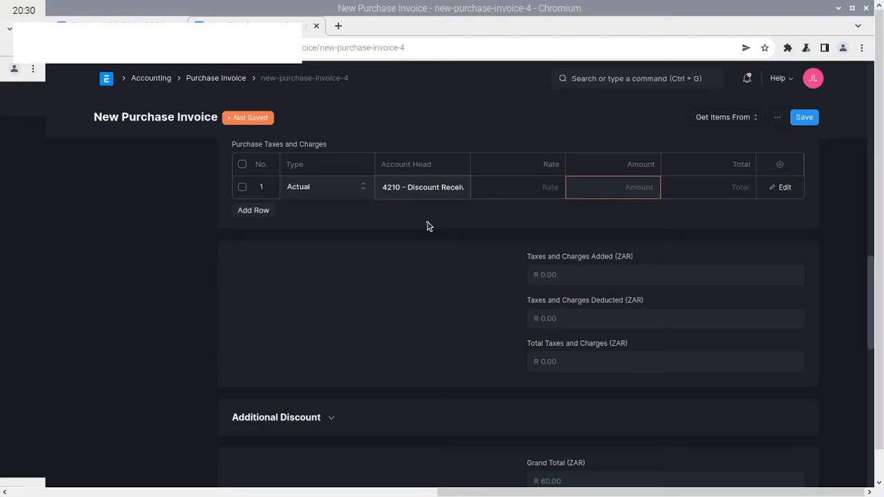
{"action": "left_click", "coordinate": [637, 188]}
{"action": "type", "text": "12"}
{"action": "left_click", "coordinate": [598, 125]}
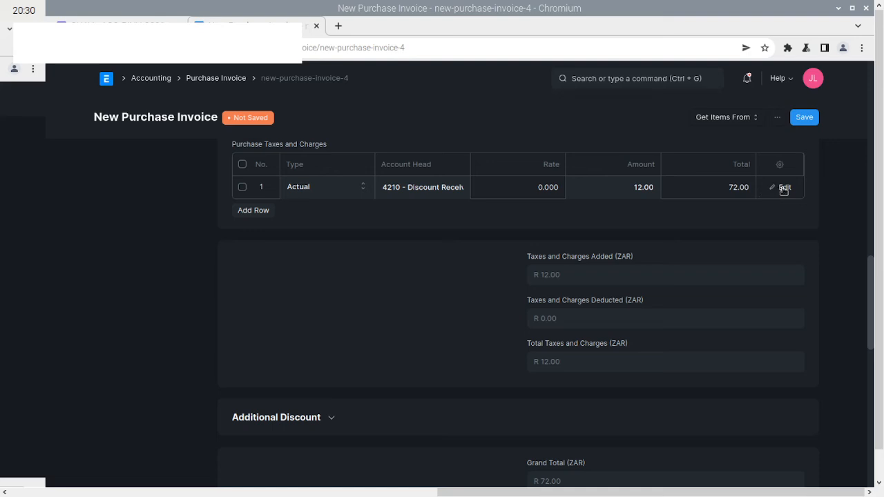
Step: Change the discount charge row's Add or Deduct setting to Deduct and close the row
{"action": "left_click", "coordinate": [783, 188]}
{"action": "left_click", "coordinate": [339, 253]}
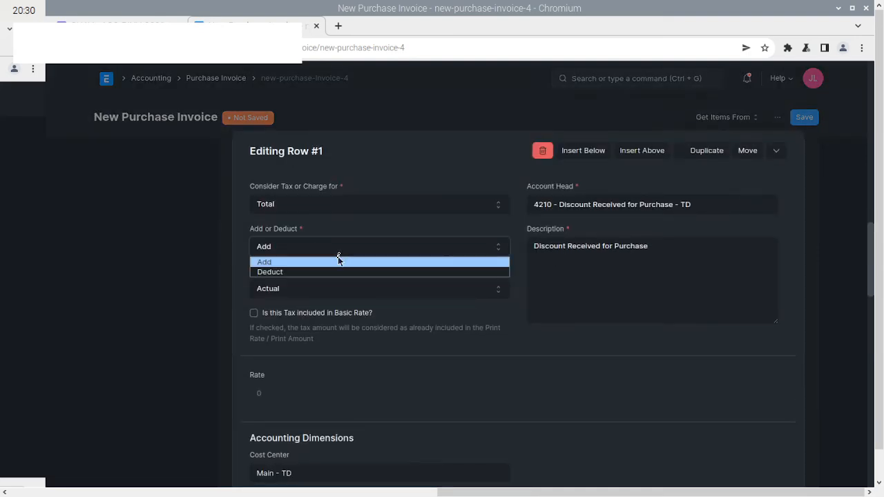
{"action": "left_click", "coordinate": [335, 272]}
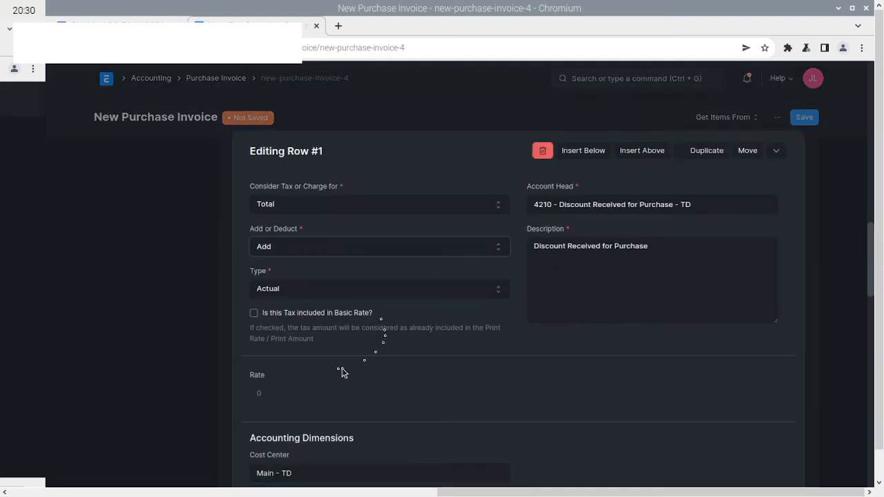
{"action": "left_click", "coordinate": [142, 313]}
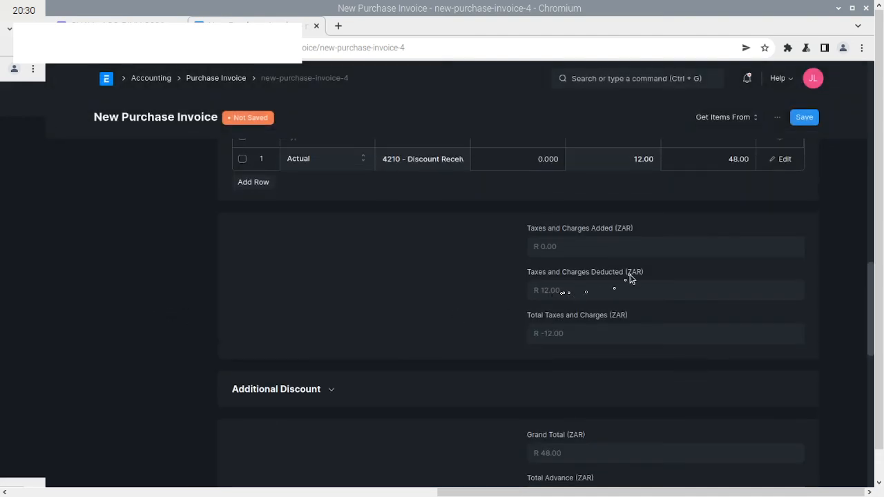
Step: Enable Update Stock on the invoice and set the accepted warehouse to Stores - TD
{"action": "scroll", "coordinate": [716, 189], "scroll_direction": "up", "scroll_amount": 1}
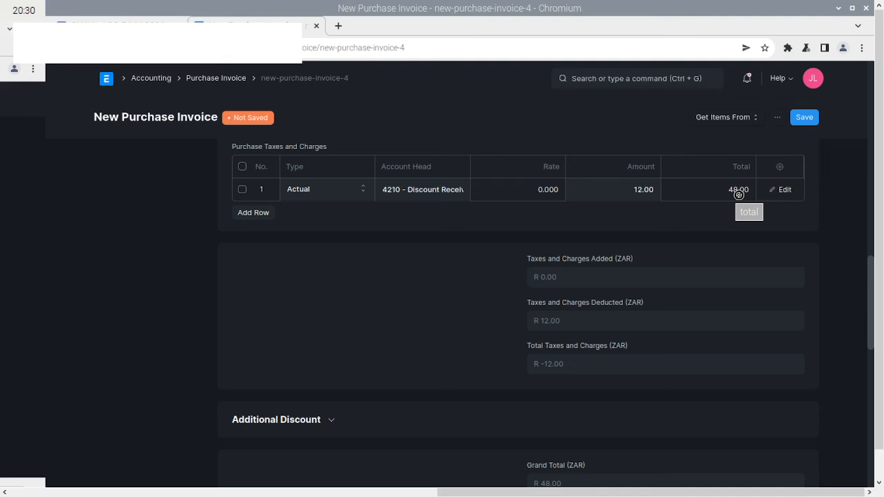
{"action": "scroll", "coordinate": [408, 214], "scroll_direction": "up", "scroll_amount": 10}
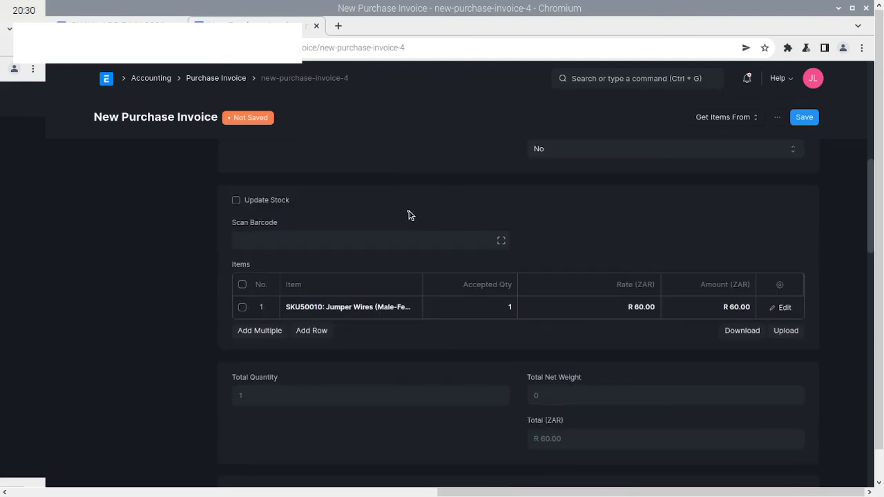
{"action": "left_click", "coordinate": [236, 201]}
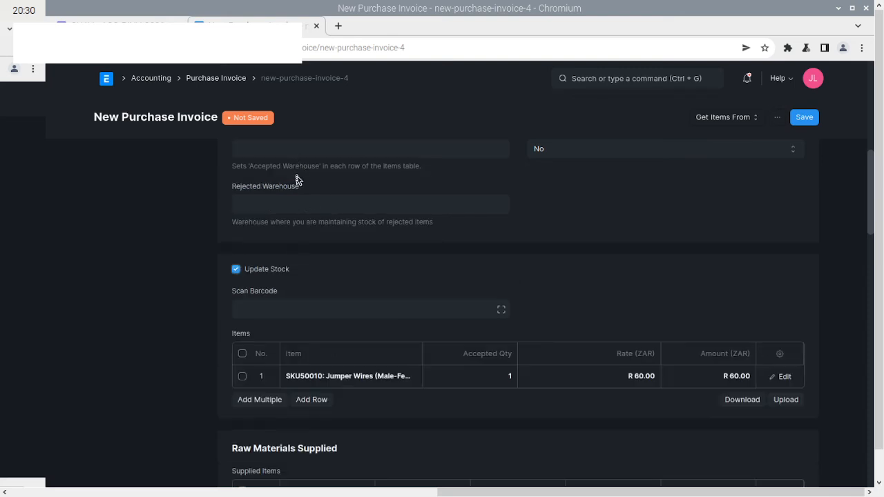
{"action": "scroll", "coordinate": [297, 179], "scroll_direction": "up", "scroll_amount": 1}
{"action": "left_click", "coordinate": [295, 181]}
{"action": "type", "text": "Sto"}
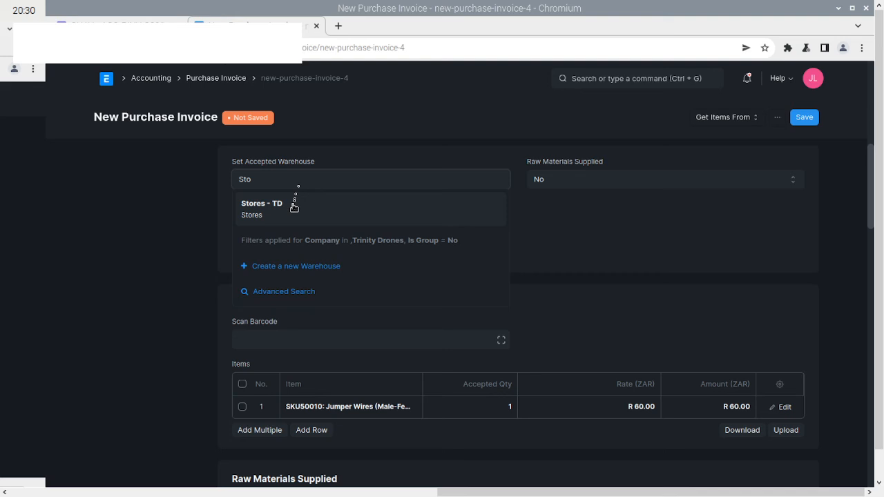
{"action": "left_click", "coordinate": [293, 206]}
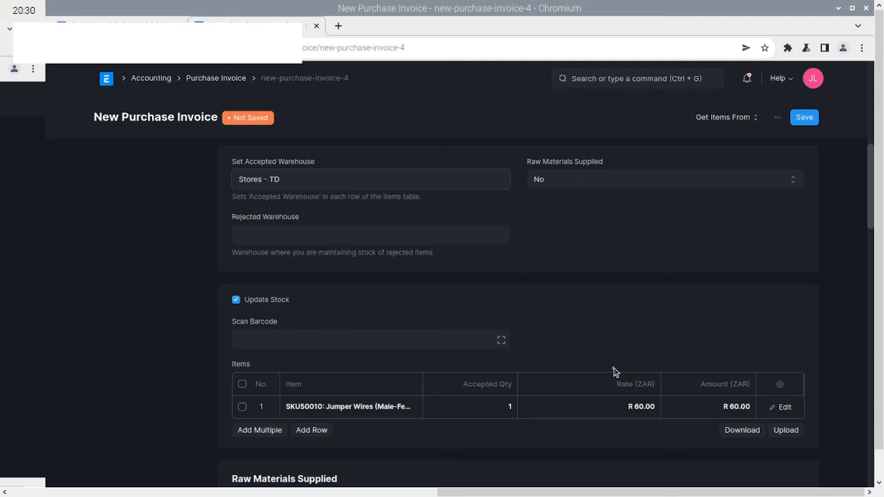
Step: Set the Jumper Wires item row's expense head to 1410 - Stock In Hand - TD and close the row
{"action": "scroll", "coordinate": [615, 371], "scroll_direction": "down", "scroll_amount": 2}
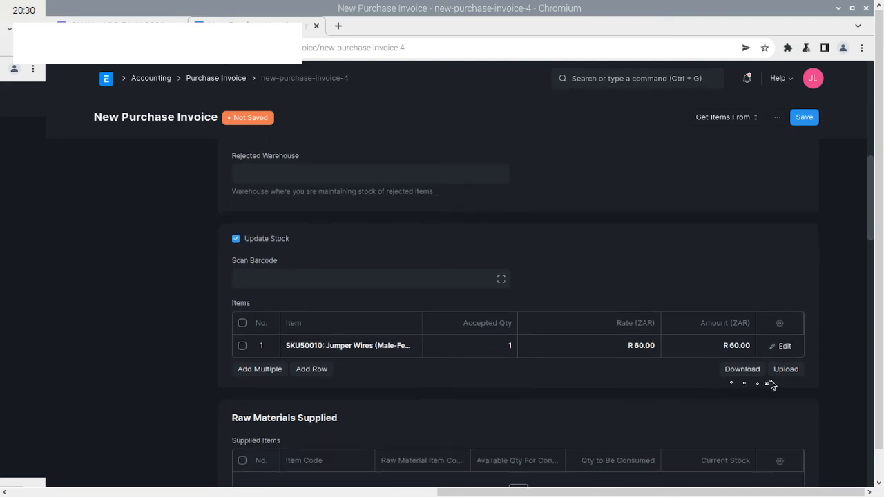
{"action": "left_click", "coordinate": [785, 347]}
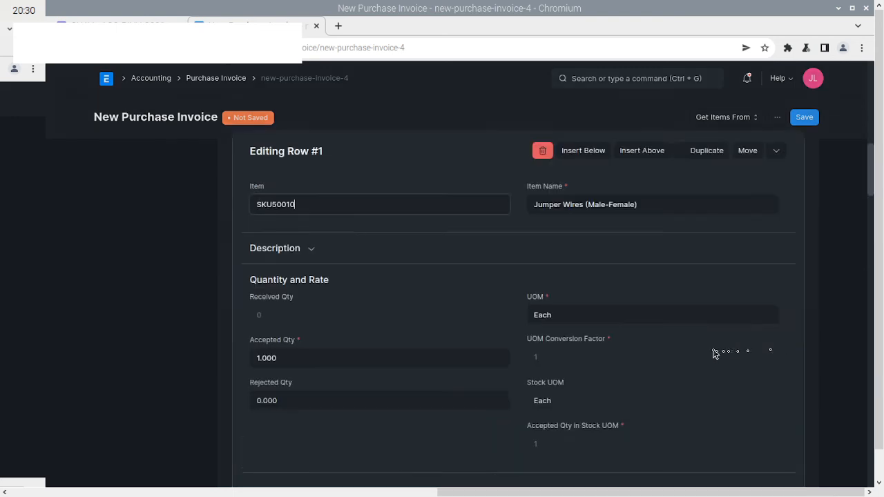
{"action": "scroll", "coordinate": [700, 349], "scroll_direction": "down", "scroll_amount": 8}
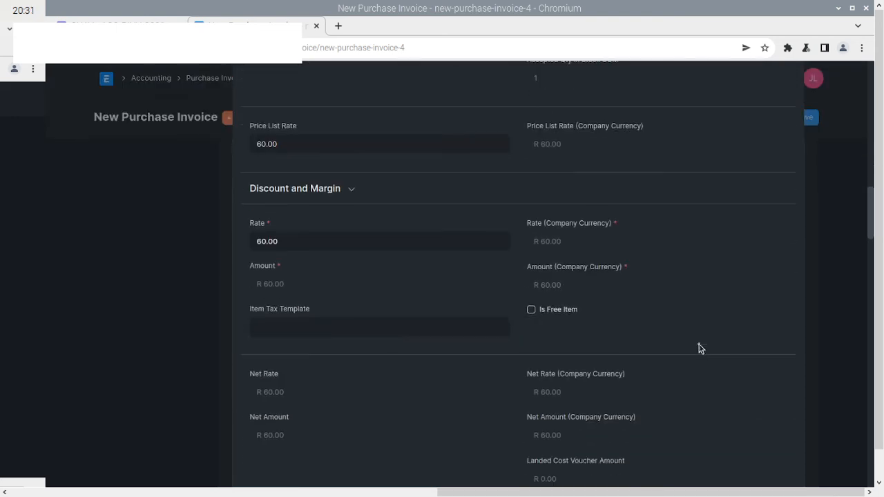
{"action": "scroll", "coordinate": [433, 367], "scroll_direction": "down", "scroll_amount": 10}
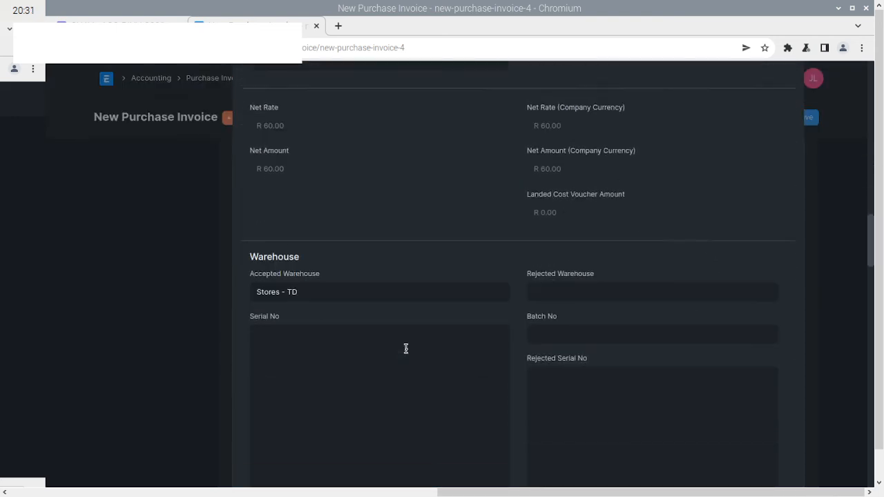
{"action": "left_click", "coordinate": [426, 330]}
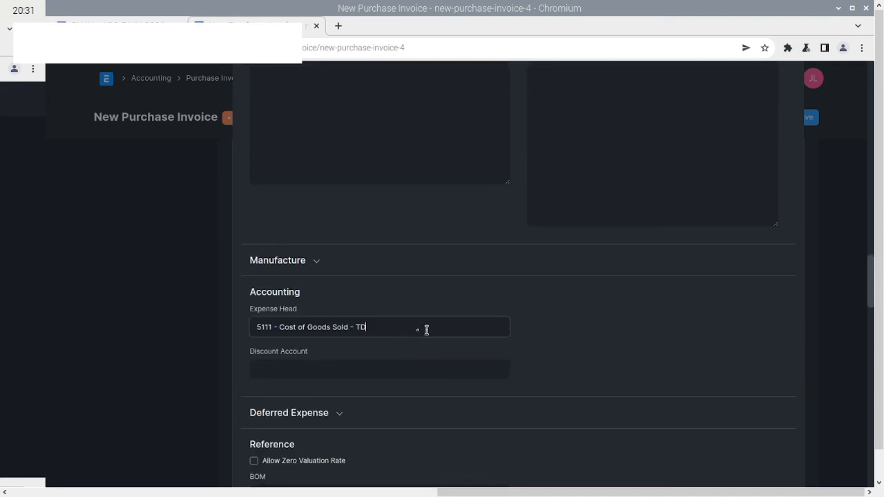
{"action": "key", "text": "BackSpace"}
{"action": "key", "text": "BackSpace"}
{"action": "key", "text": "BackSpace"}
{"action": "key", "text": "BackSpace"}
{"action": "key", "text": "BackSpace"}
{"action": "key", "text": "BackSpace"}
{"action": "key", "text": "BackSpace"}
{"action": "key", "text": "BackSpace"}
{"action": "key", "text": "BackSpace"}
{"action": "key", "text": "BackSpace"}
{"action": "key", "text": "BackSpace"}
{"action": "key", "text": "BackSpace"}
{"action": "key", "text": "BackSpace"}
{"action": "key", "text": "BackSpace"}
{"action": "key", "text": "BackSpace"}
{"action": "type", "text": "St"}
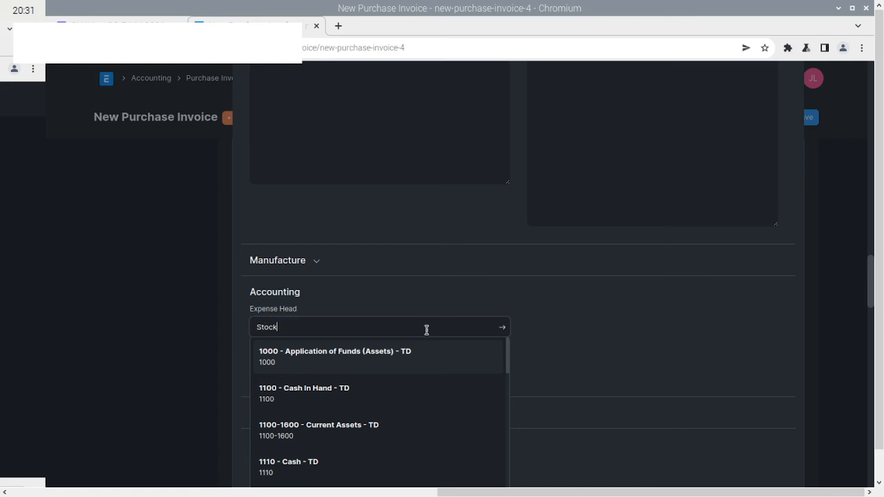
{"action": "type", "text": "ock"}
{"action": "left_click", "coordinate": [363, 389]}
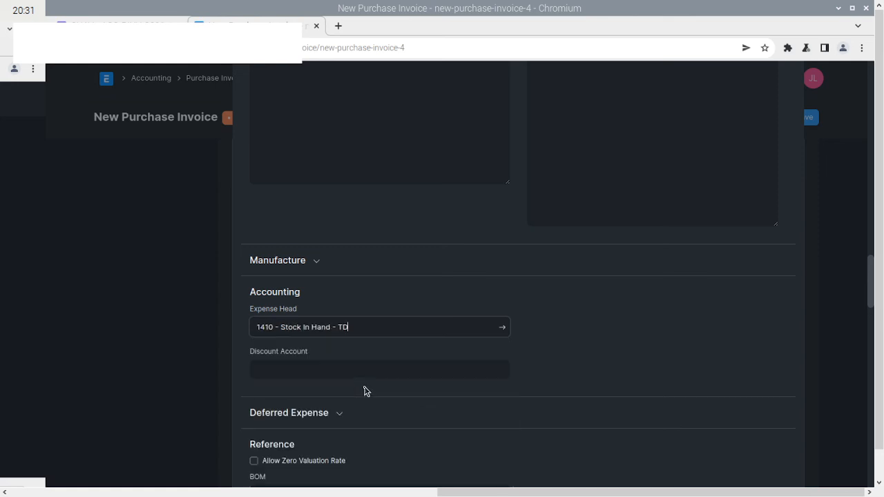
{"action": "left_click", "coordinate": [145, 259]}
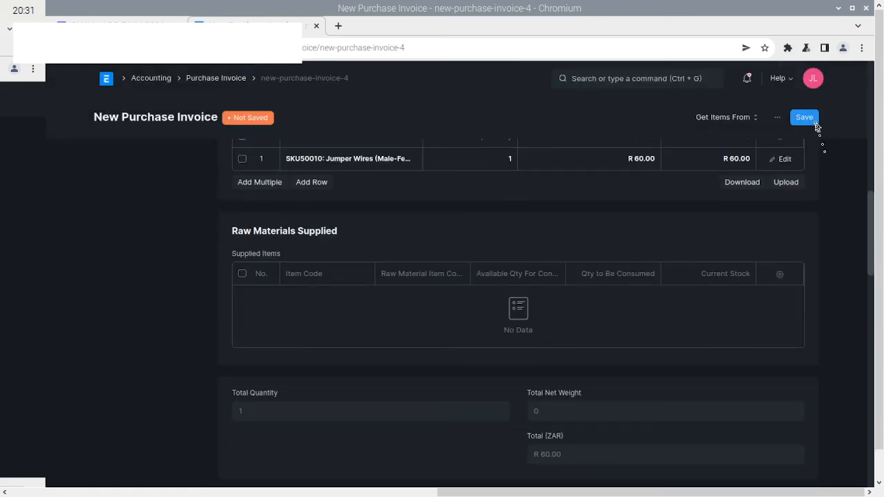
Step: Save the RCWorld purchase invoice and permanently submit it
{"action": "left_click", "coordinate": [805, 117]}
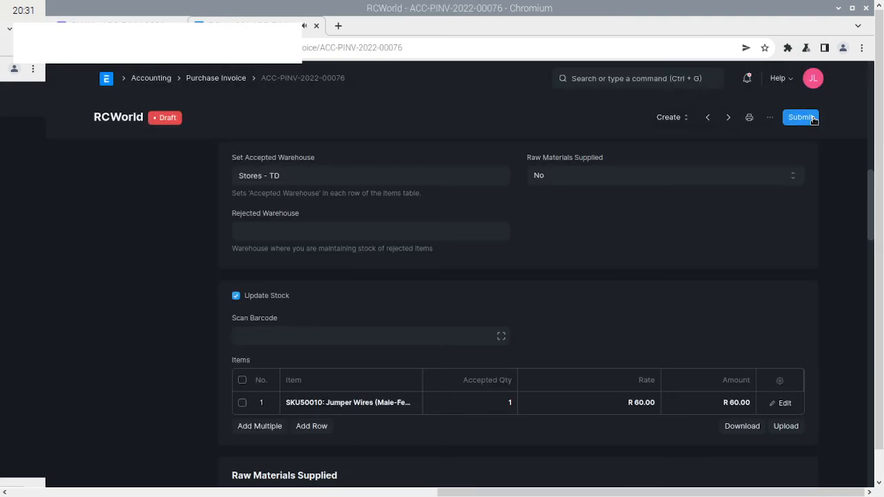
{"action": "left_click", "coordinate": [809, 119]}
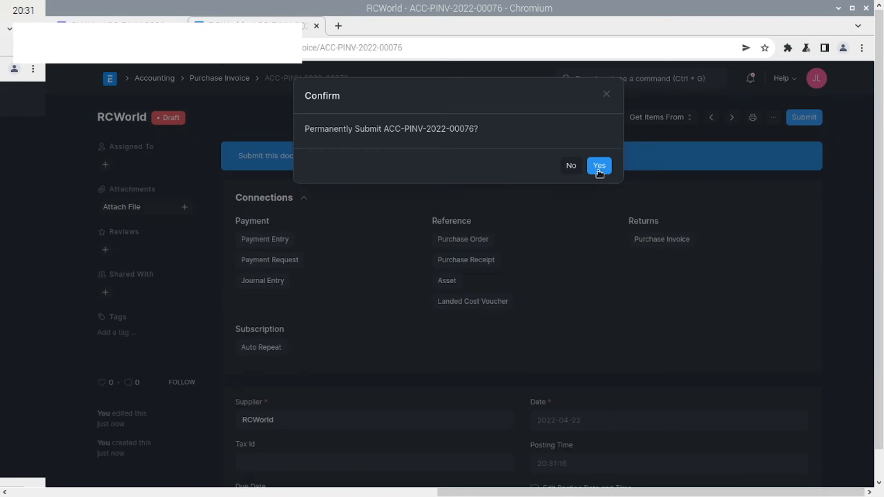
{"action": "left_click", "coordinate": [599, 172]}
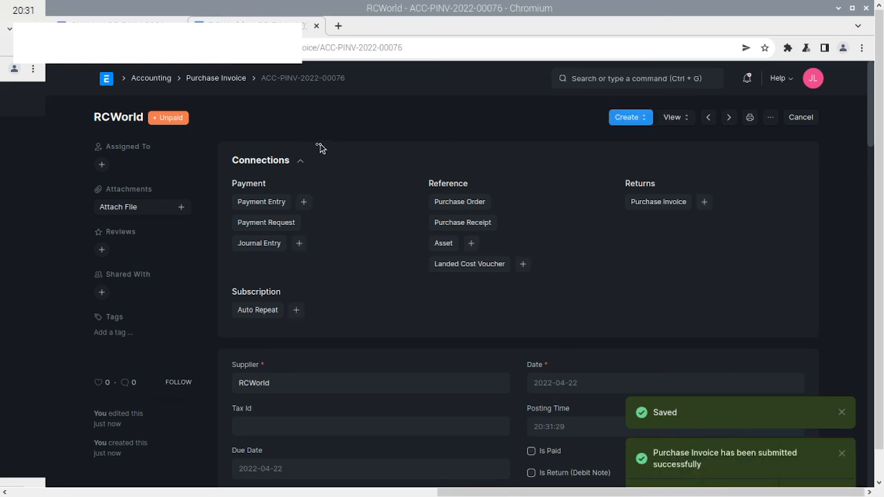
Step: Open the General Ledger report from Accounting, refresh it, and examine the entries posted for the RCWorld purchase invoice
{"action": "left_click", "coordinate": [155, 79]}
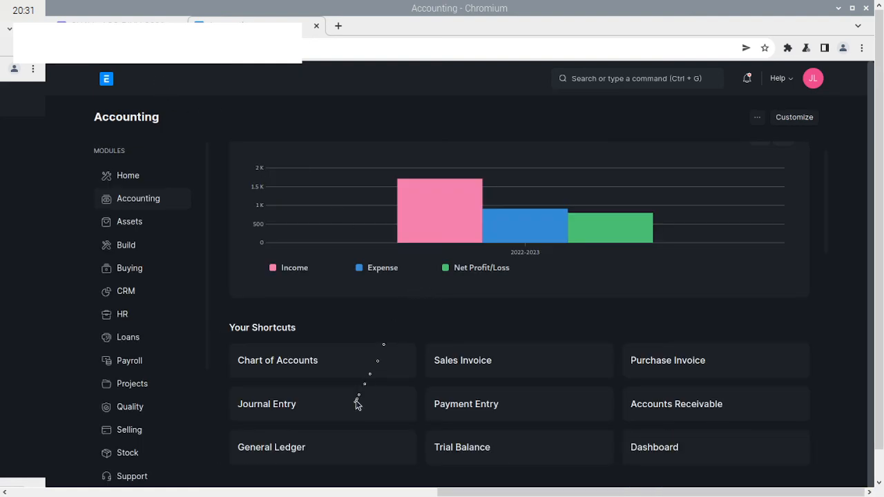
{"action": "left_click", "coordinate": [290, 453]}
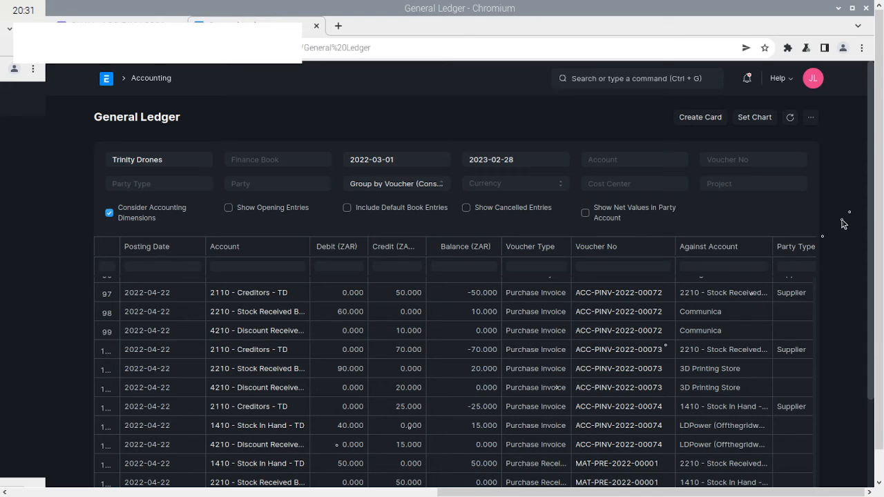
{"action": "left_click", "coordinate": [790, 119]}
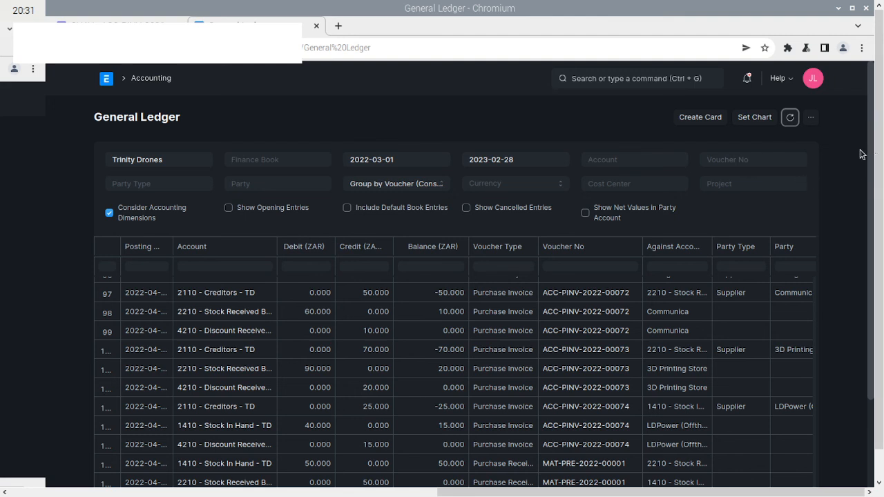
{"action": "scroll", "coordinate": [832, 178], "scroll_direction": "down", "scroll_amount": 3}
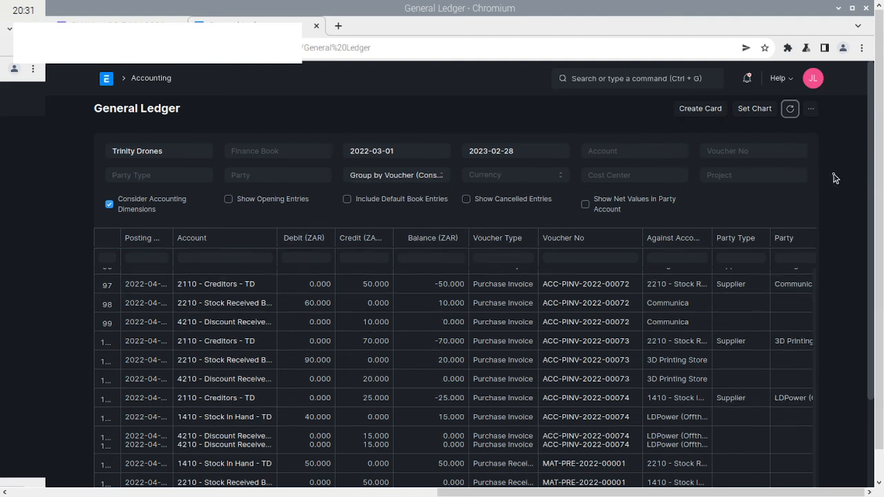
{"action": "scroll", "coordinate": [731, 268], "scroll_direction": "down", "scroll_amount": 2}
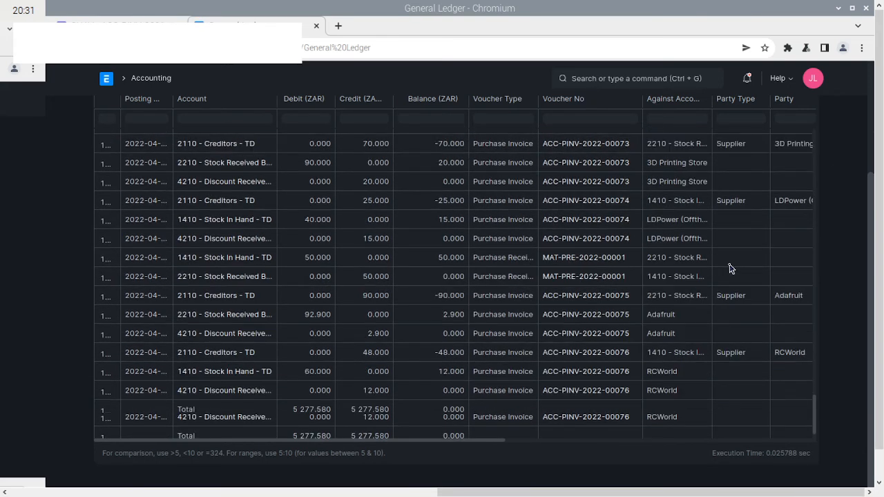